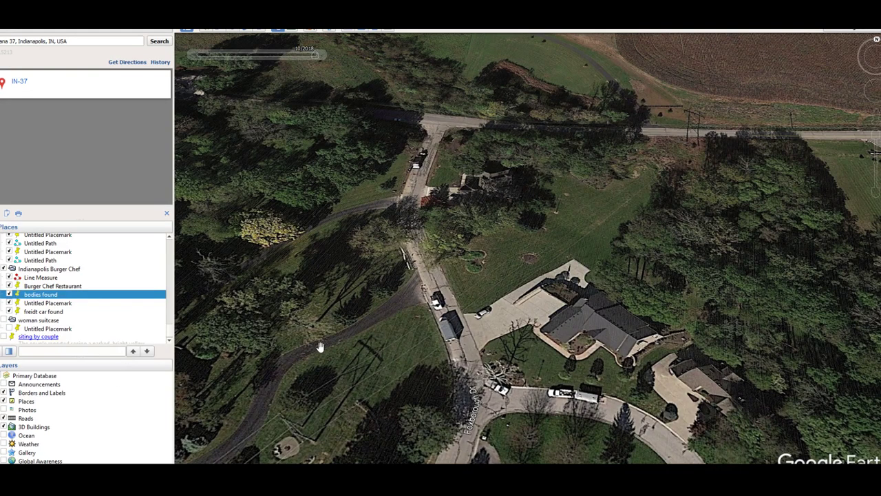
Step: Examine the road junction north of the loop road and the power-line poles beside the adjoining field from several angles
{"action": "middle_click_drag", "start_coordinate": [315, 346], "coordinate": [315, 324]}
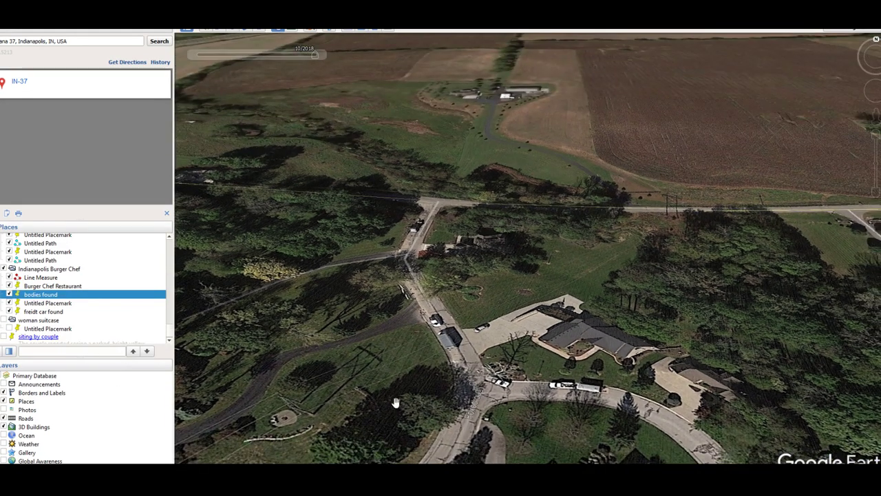
{"action": "scroll", "coordinate": [686, 183], "scroll_direction": "up", "scroll_amount": 3}
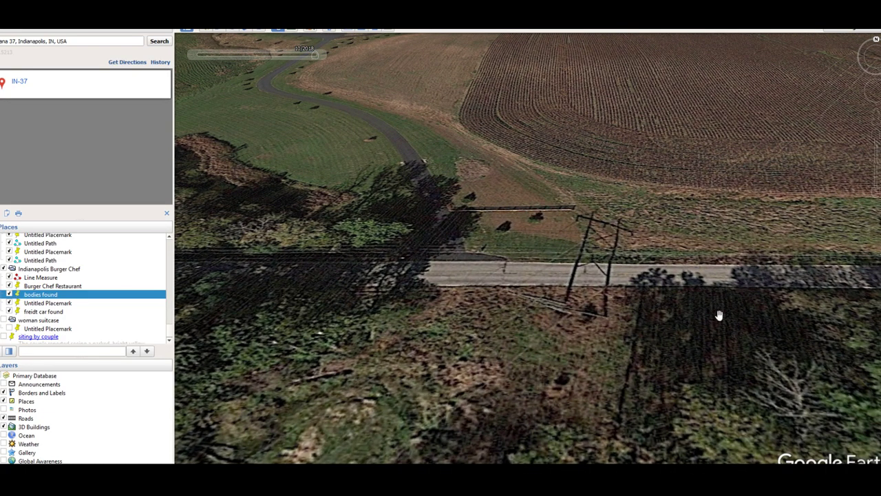
{"action": "scroll", "coordinate": [719, 316], "scroll_direction": "down", "scroll_amount": 5}
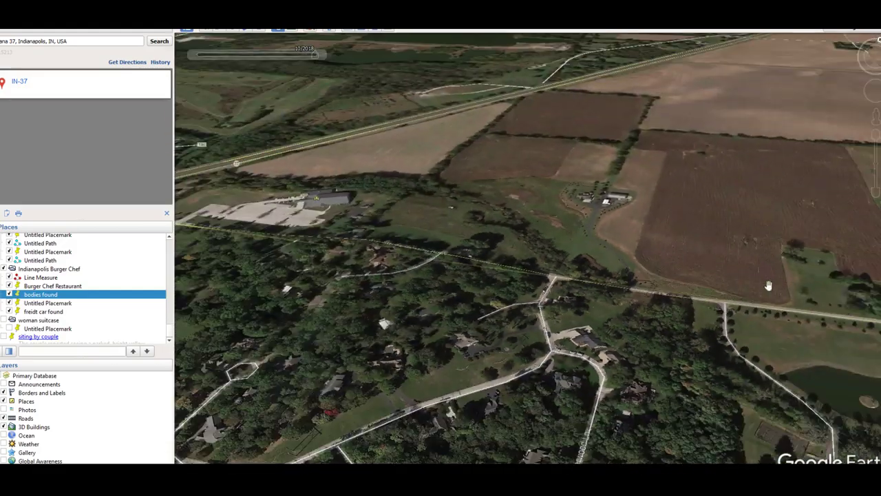
{"action": "scroll", "coordinate": [644, 292], "scroll_direction": "up", "scroll_amount": 4}
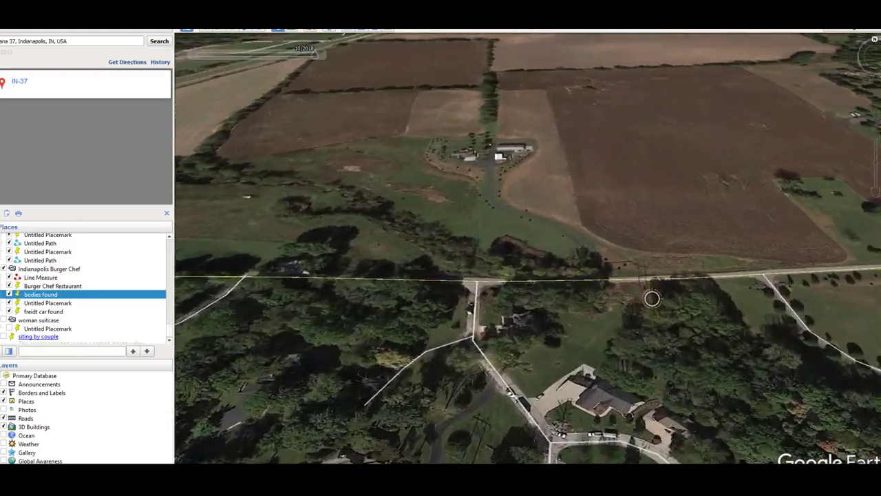
{"action": "scroll", "coordinate": [652, 298], "scroll_direction": "up", "scroll_amount": 2}
{"action": "left_click_drag", "start_coordinate": [525, 361], "coordinate": [572, 232]}
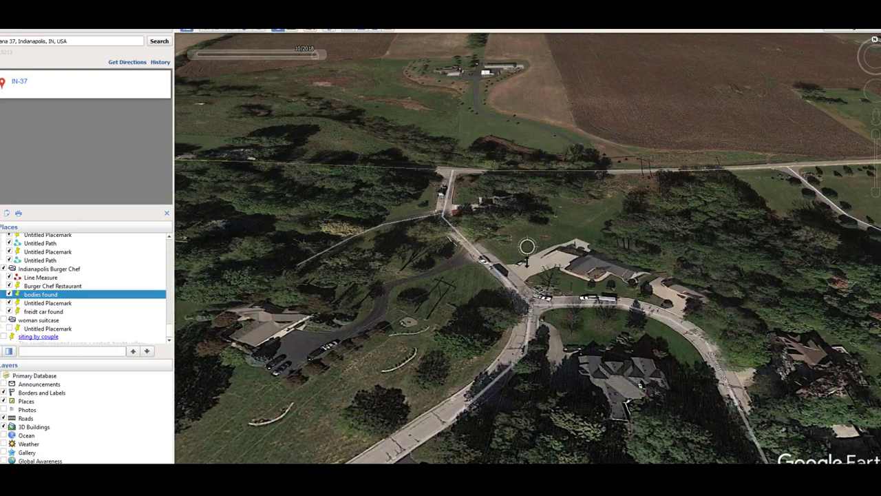
{"action": "scroll", "coordinate": [527, 246], "scroll_direction": "up", "scroll_amount": 2}
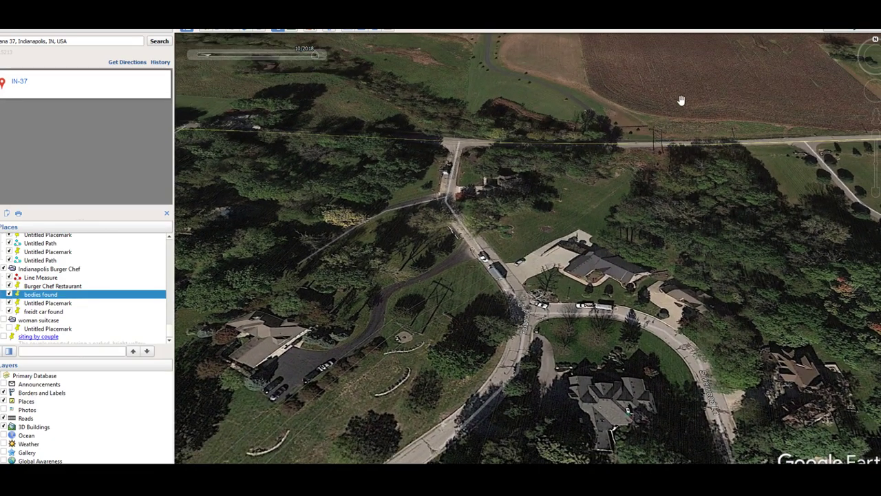
{"action": "scroll", "coordinate": [461, 197], "scroll_direction": "down", "scroll_amount": 4}
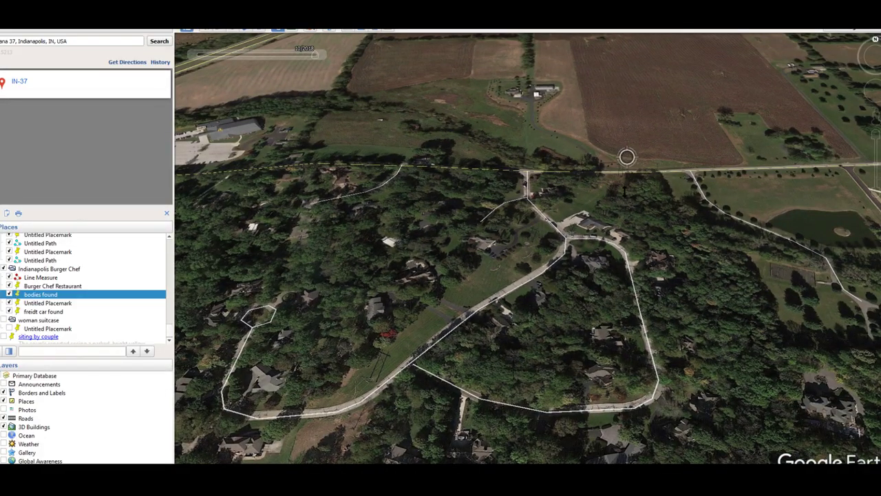
Step: Survey the area from the "bodies found" placemark to highway 37, including the cleared power-line strip along the loop road by Silverwood Ln
{"action": "scroll", "coordinate": [627, 157], "scroll_direction": "down", "scroll_amount": 6}
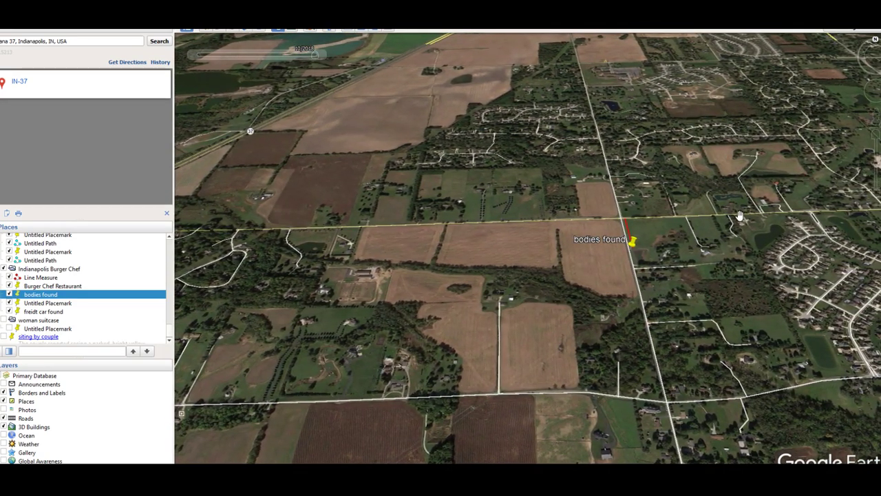
{"action": "left_click_drag", "start_coordinate": [370, 266], "coordinate": [554, 262]}
{"action": "right_click_drag", "start_coordinate": [418, 216], "coordinate": [448, 290]}
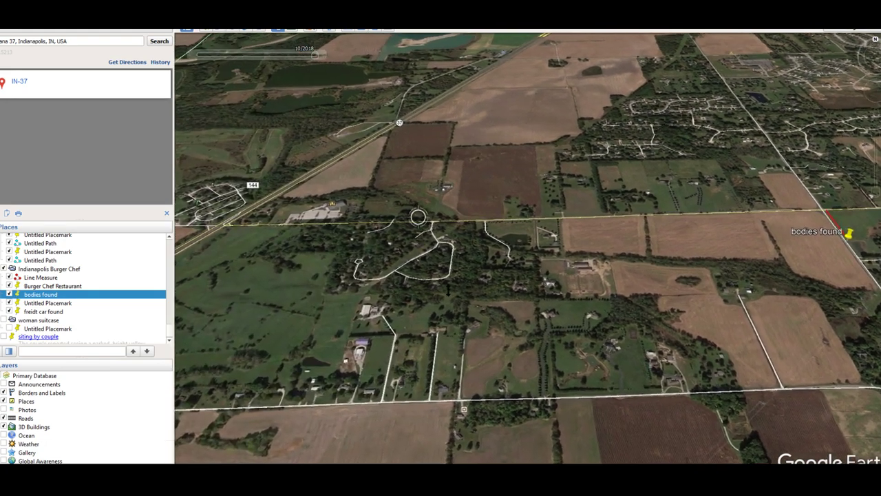
{"action": "scroll", "coordinate": [418, 217], "scroll_direction": "up", "scroll_amount": 2}
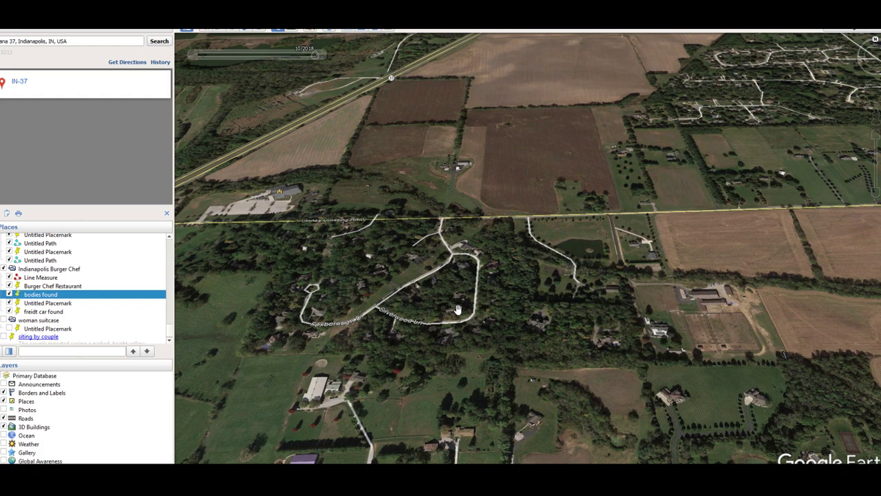
{"action": "left_click_drag", "start_coordinate": [315, 257], "coordinate": [478, 291]}
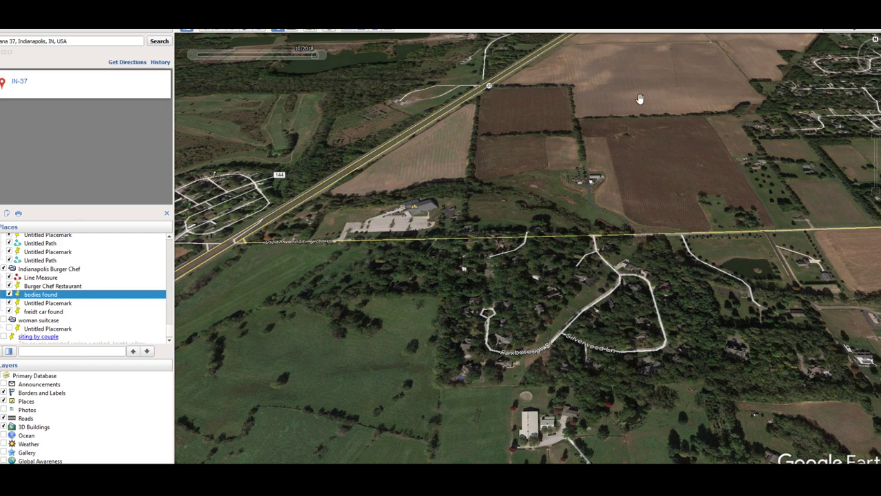
{"action": "left_click_drag", "start_coordinate": [566, 296], "coordinate": [497, 278]}
{"action": "right_click_drag", "start_coordinate": [497, 278], "coordinate": [534, 391]}
{"action": "left_click_drag", "start_coordinate": [596, 288], "coordinate": [691, 149]}
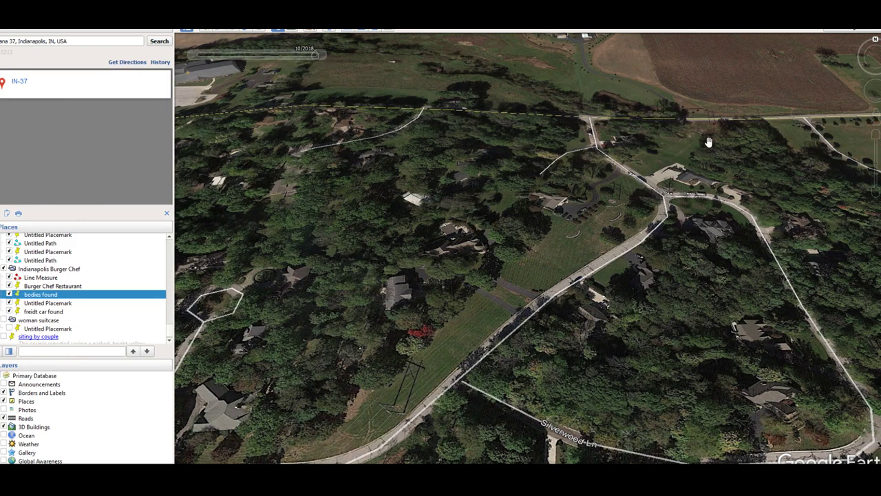
{"action": "left_click_drag", "start_coordinate": [388, 397], "coordinate": [458, 298]}
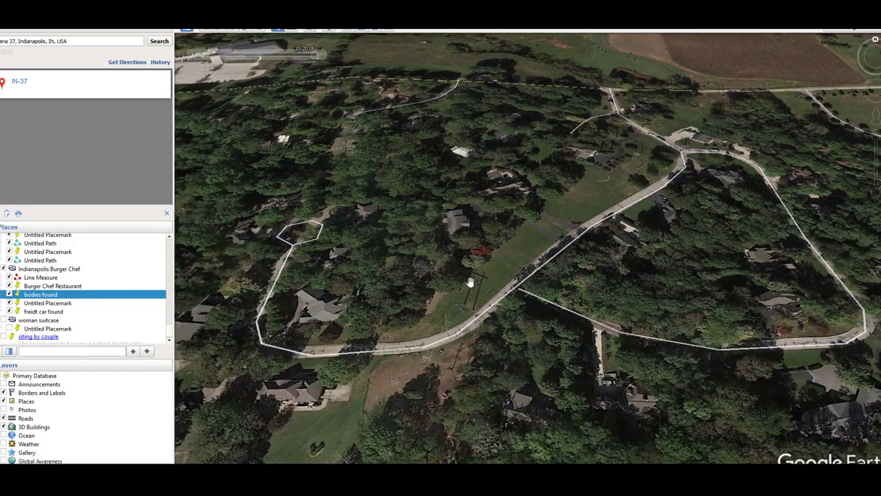
{"action": "middle_click_drag", "start_coordinate": [470, 275], "coordinate": [620, 285]}
{"action": "mouse_move", "coordinate": [495, 292]}
{"action": "middle_mouse_down"}
{"action": "mouse_move", "coordinate": [496, 279]}
{"action": "mouse_move", "coordinate": [498, 287]}
{"action": "middle_mouse_up"}
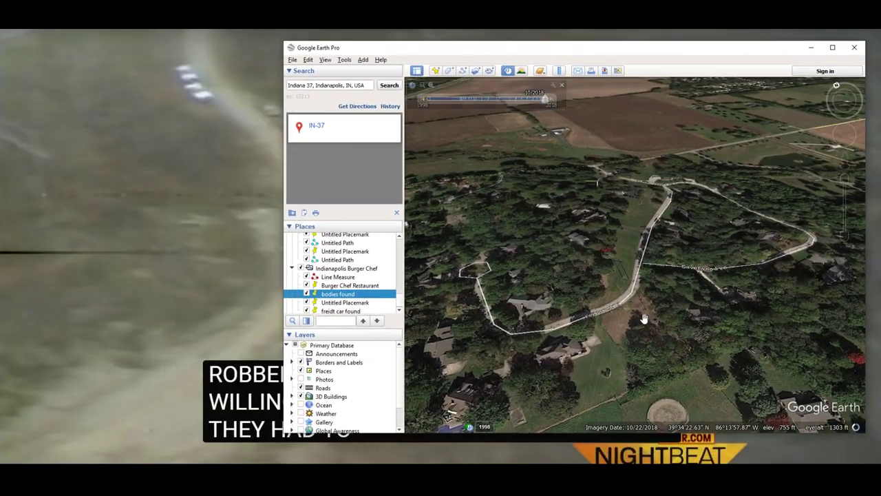
Step: Follow the power-line corridor southwest from the loop road into the open fields and inspect the H-frame pole near the tree line
{"action": "middle_click_drag", "start_coordinate": [686, 285], "coordinate": [686, 271]}
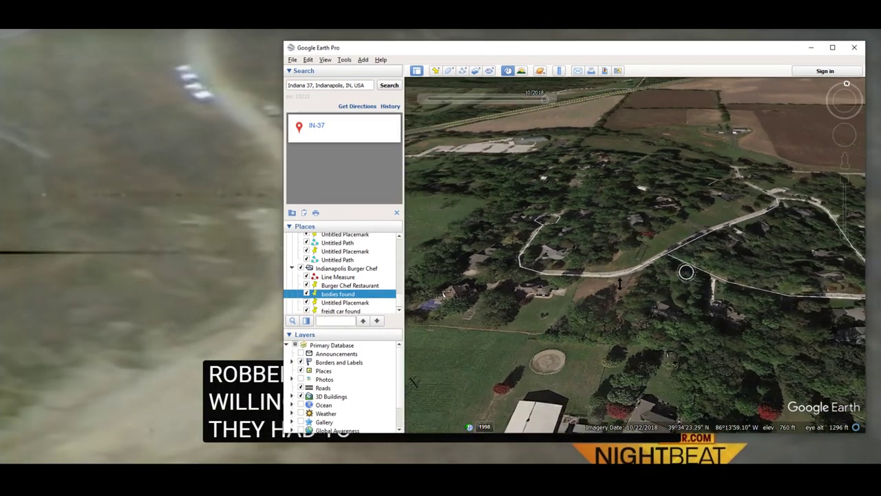
{"action": "left_click_drag", "start_coordinate": [753, 279], "coordinate": [731, 313]}
{"action": "middle_click_drag", "start_coordinate": [731, 313], "coordinate": [619, 291]}
{"action": "left_click_drag", "start_coordinate": [608, 259], "coordinate": [559, 365]}
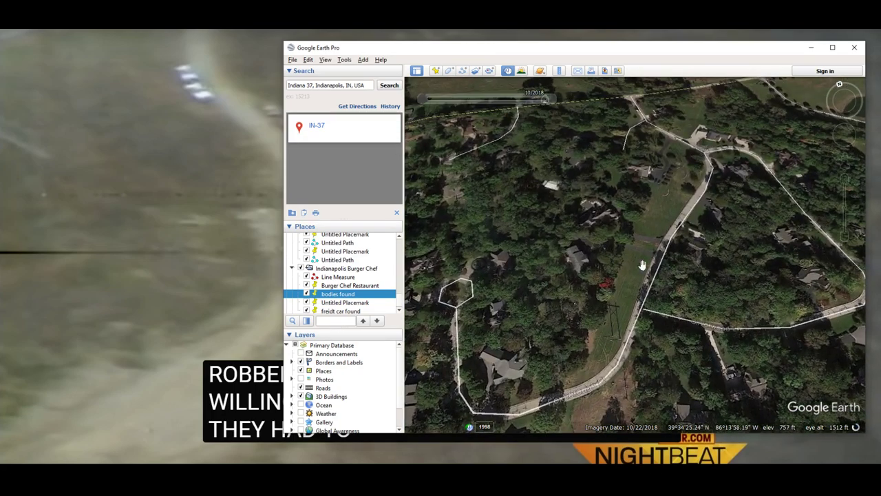
{"action": "middle_click_drag", "start_coordinate": [641, 264], "coordinate": [606, 248]}
{"action": "left_click_drag", "start_coordinate": [606, 248], "coordinate": [680, 172]}
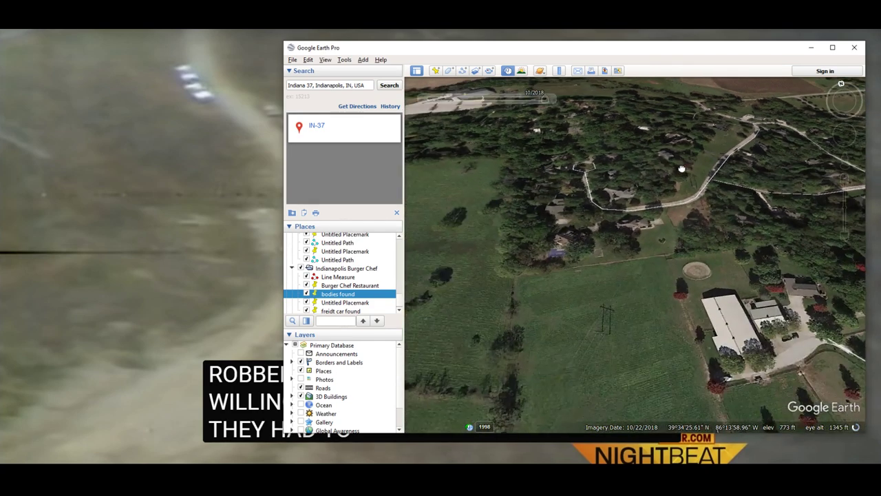
{"action": "left_click_drag", "start_coordinate": [629, 234], "coordinate": [640, 154]}
{"action": "left_click_drag", "start_coordinate": [635, 245], "coordinate": [668, 187]}
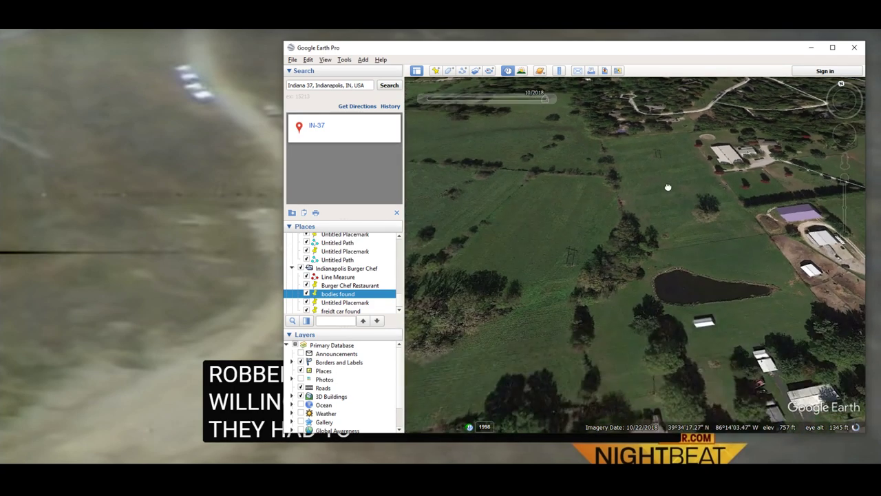
{"action": "right_click_drag", "start_coordinate": [557, 243], "coordinate": [566, 382]}
{"action": "right_click_drag", "start_coordinate": [544, 291], "coordinate": [542, 310]}
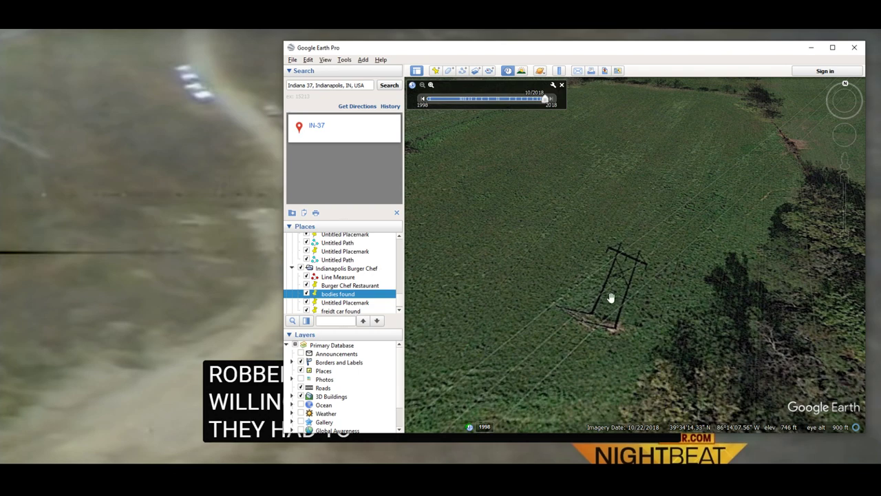
{"action": "scroll", "coordinate": [637, 285], "scroll_direction": "down", "scroll_amount": 1}
{"action": "scroll", "coordinate": [636, 285], "scroll_direction": "down", "scroll_amount": 1}
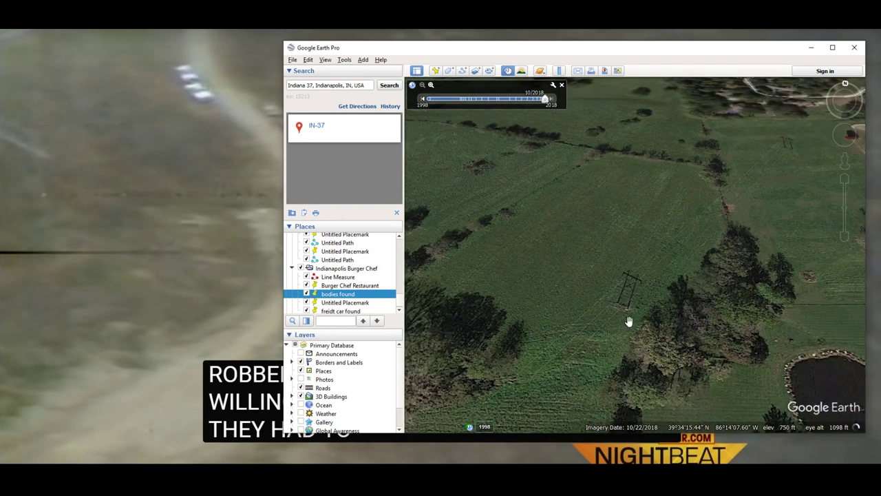
{"action": "left_click_drag", "start_coordinate": [640, 270], "coordinate": [562, 308]}
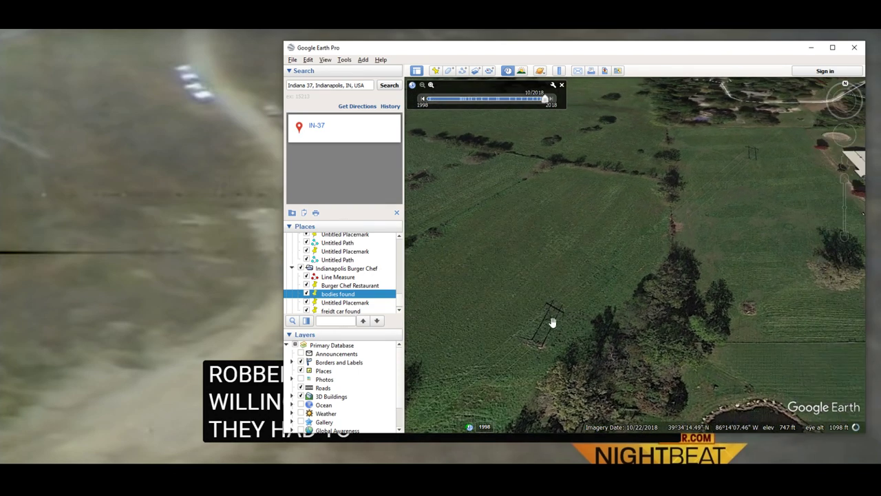
Step: Inspect the lattice transmission towers in the fields east of the "bodies found" placemark
{"action": "scroll", "coordinate": [553, 311], "scroll_direction": "down", "scroll_amount": 3}
{"action": "left_click_drag", "start_coordinate": [759, 273], "coordinate": [526, 305]}
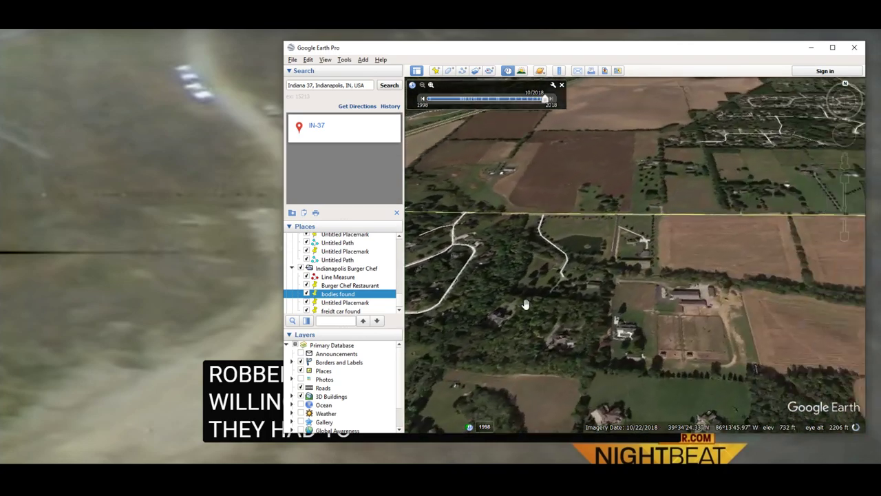
{"action": "scroll", "coordinate": [809, 306], "scroll_direction": "down", "scroll_amount": 2}
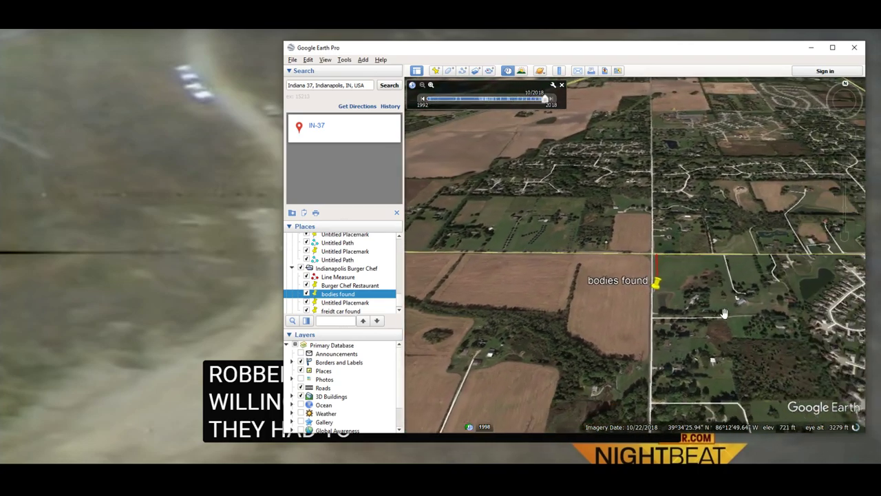
{"action": "left_click_drag", "start_coordinate": [802, 264], "coordinate": [718, 280]}
{"action": "scroll", "coordinate": [717, 281], "scroll_direction": "up", "scroll_amount": 4}
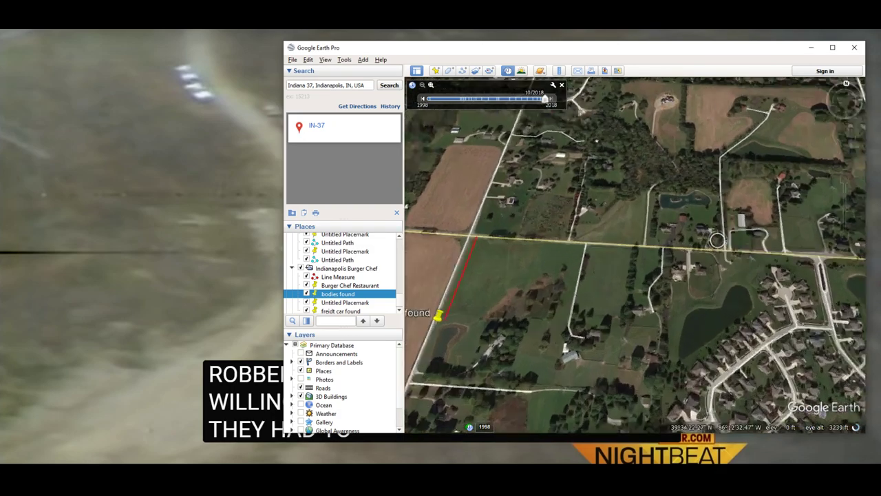
{"action": "middle_click_drag", "start_coordinate": [747, 262], "coordinate": [756, 358]}
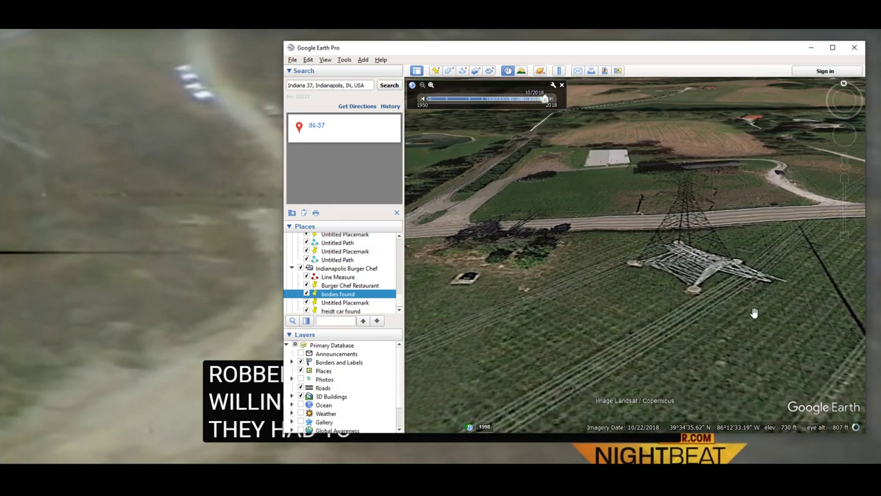
{"action": "scroll", "coordinate": [758, 252], "scroll_direction": "down", "scroll_amount": 4}
{"action": "left_click_drag", "start_coordinate": [757, 252], "coordinate": [790, 221]}
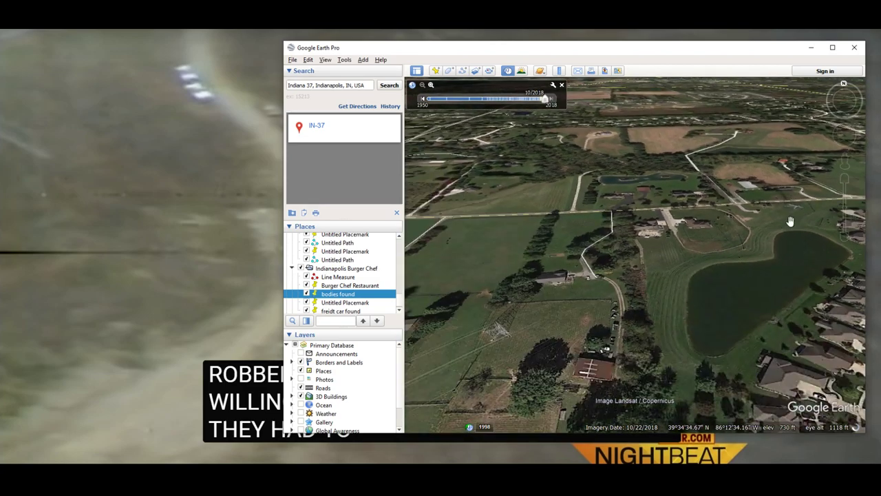
{"action": "scroll", "coordinate": [566, 296], "scroll_direction": "up", "scroll_amount": 3}
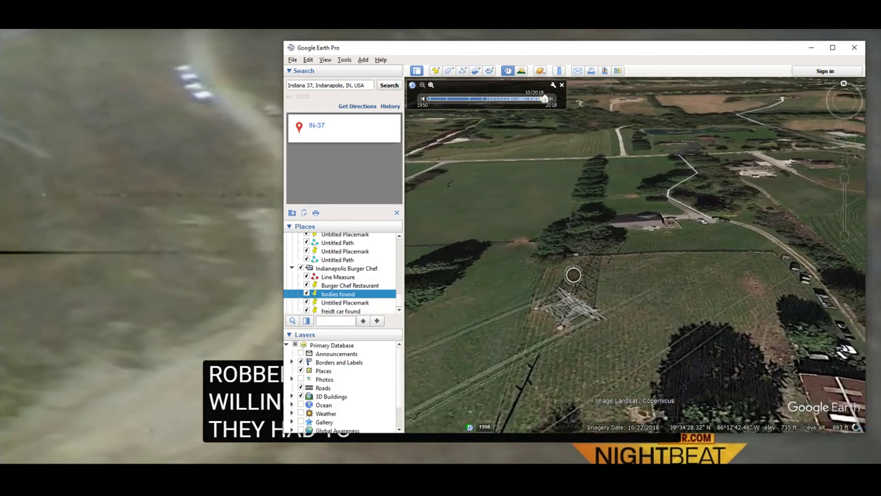
{"action": "left_click_drag", "start_coordinate": [590, 397], "coordinate": [621, 346]}
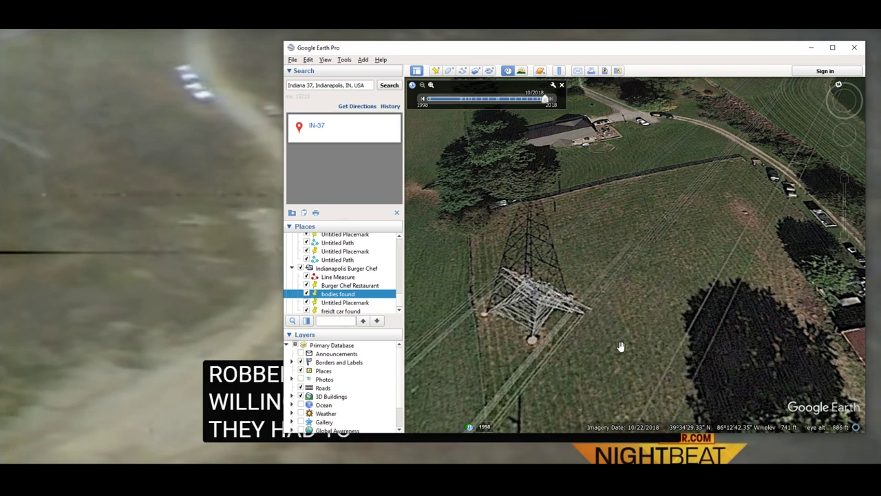
{"action": "scroll", "coordinate": [562, 271], "scroll_direction": "down", "scroll_amount": 5}
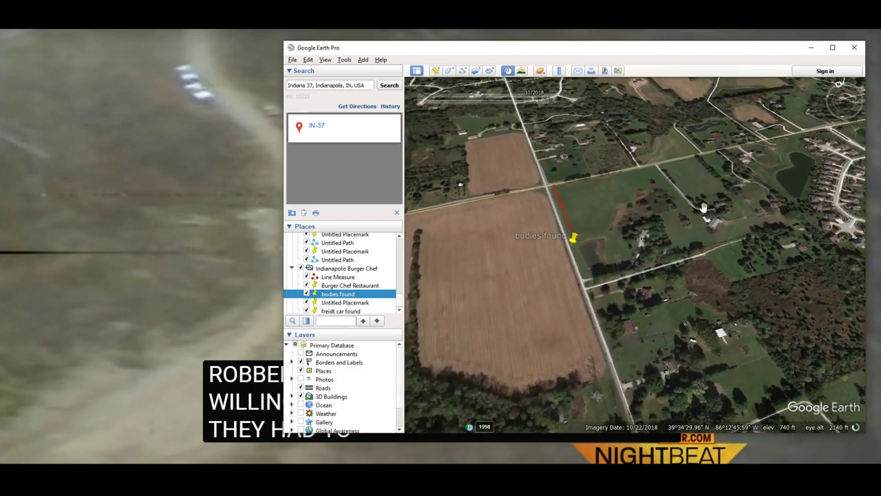
Step: Survey the land west of the "bodies found" placemark as far as the wooded loop-road neighborhood
{"action": "middle_click_drag", "start_coordinate": [508, 257], "coordinate": [494, 248]}
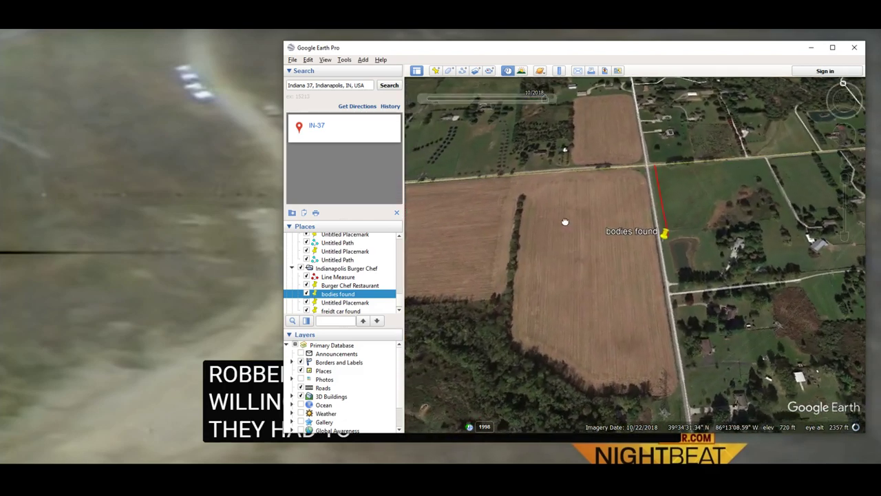
{"action": "left_click_drag", "start_coordinate": [565, 222], "coordinate": [771, 234]}
{"action": "left_click_drag", "start_coordinate": [664, 252], "coordinate": [830, 195]}
{"action": "middle_click_drag", "start_coordinate": [604, 183], "coordinate": [597, 211]}
{"action": "left_click_drag", "start_coordinate": [596, 210], "coordinate": [756, 236]}
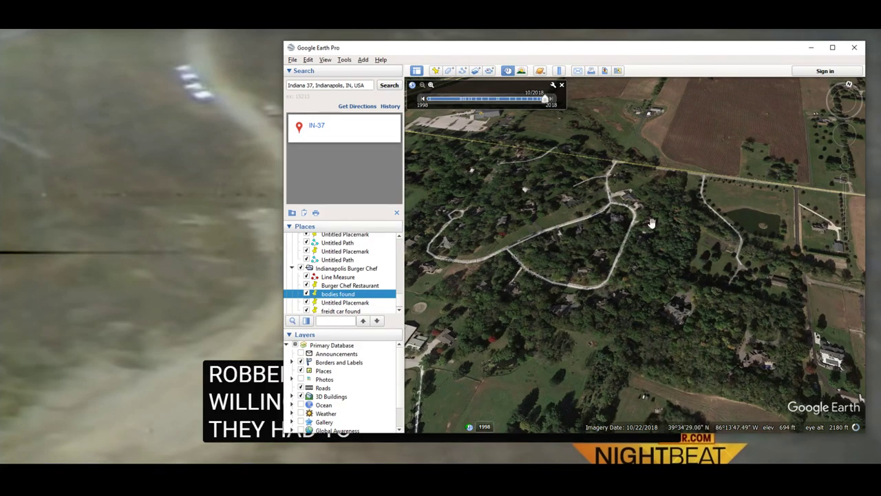
{"action": "middle_click_drag", "start_coordinate": [652, 223], "coordinate": [726, 279]}
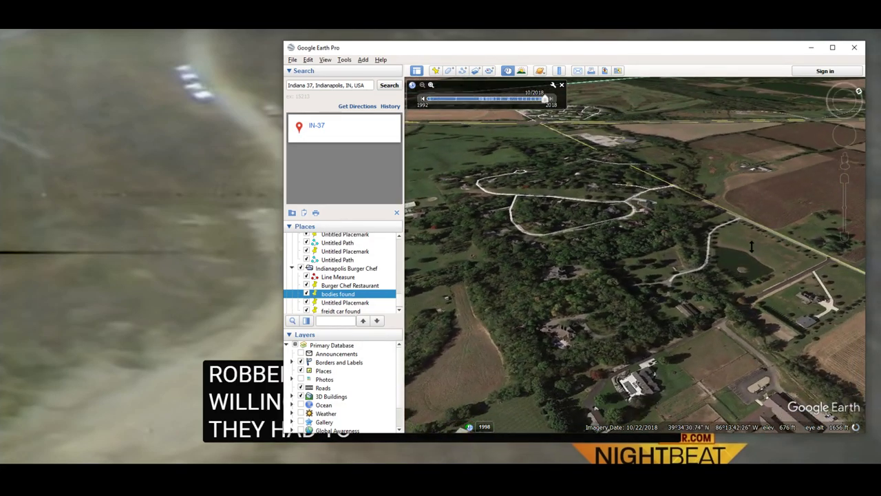
{"action": "middle_click_drag", "start_coordinate": [752, 246], "coordinate": [689, 207]}
Step: Examine the loop road's northern junction and the tree-lined driveway to its east, from above and at a low angle
{"action": "left_click_drag", "start_coordinate": [588, 224], "coordinate": [586, 132]}
{"action": "scroll", "coordinate": [586, 131], "scroll_direction": "up", "scroll_amount": 3}
{"action": "left_click_drag", "start_coordinate": [598, 251], "coordinate": [635, 342]}
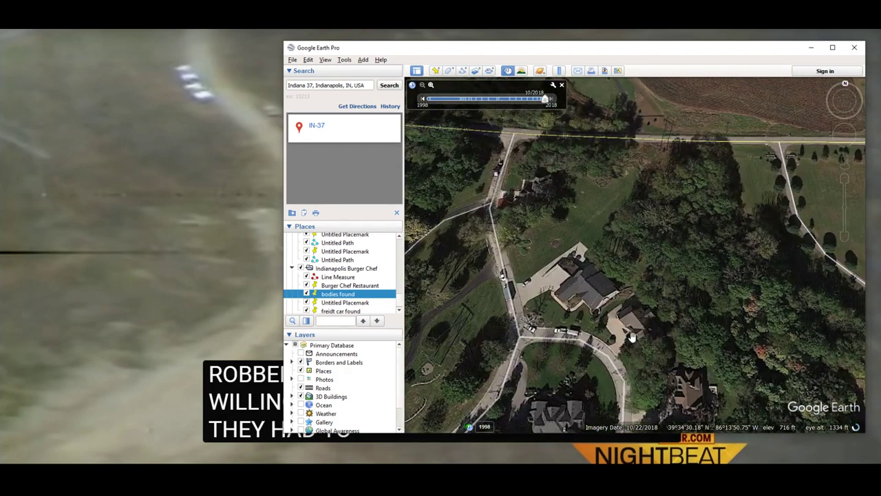
{"action": "left_click_drag", "start_coordinate": [665, 154], "coordinate": [476, 244]}
{"action": "scroll", "coordinate": [538, 328], "scroll_direction": "down", "scroll_amount": 3}
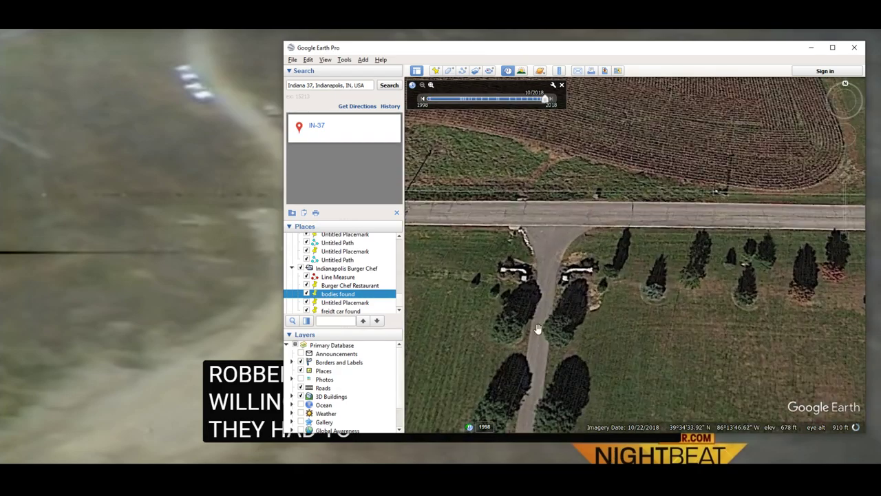
{"action": "left_click_drag", "start_coordinate": [537, 328], "coordinate": [653, 253]}
{"action": "middle_click_drag", "start_coordinate": [653, 243], "coordinate": [674, 375]}
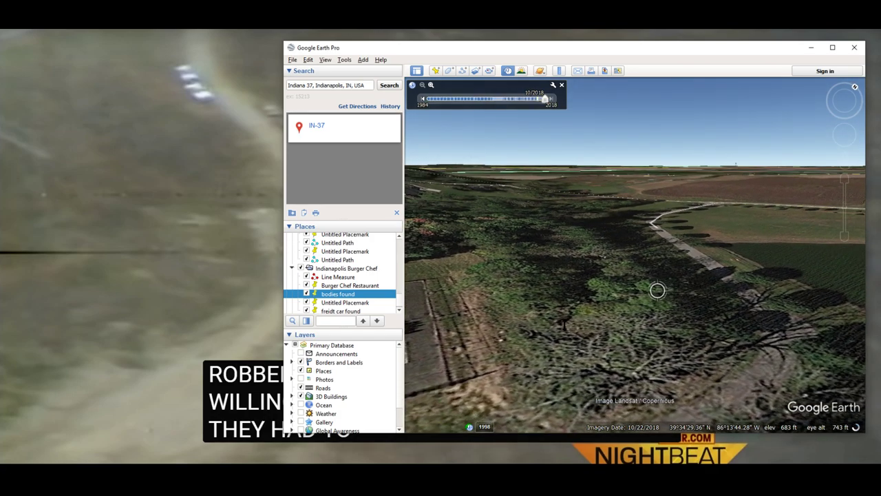
Step: Survey the woods and house west of the tree-lined driveway as far as the loop road's northern junction
{"action": "middle_click_drag", "start_coordinate": [658, 289], "coordinate": [657, 256]}
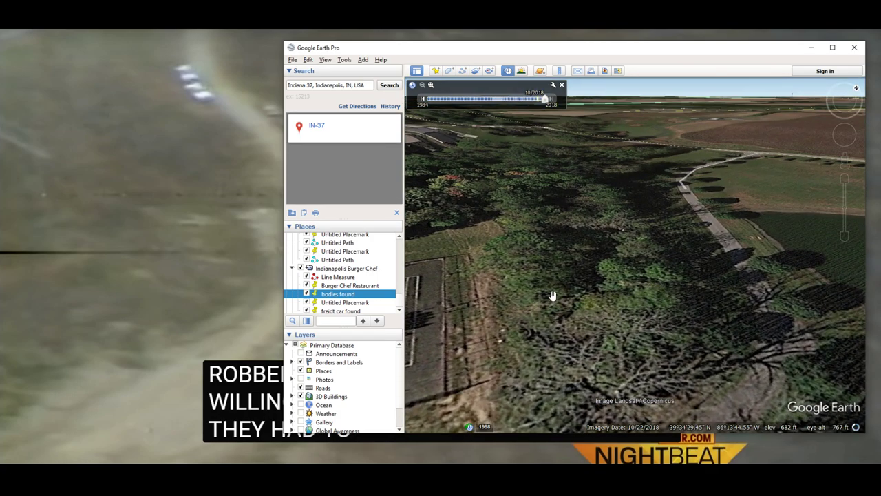
{"action": "left_click_drag", "start_coordinate": [568, 286], "coordinate": [791, 256]}
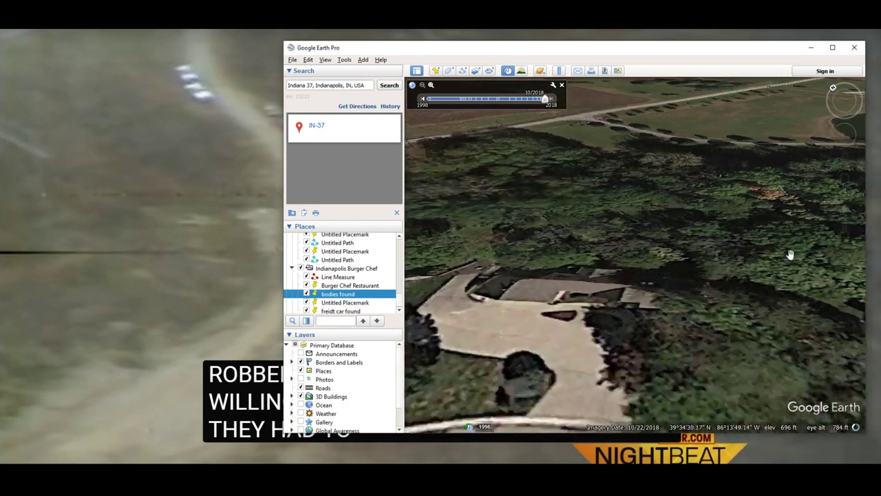
{"action": "middle_click_drag", "start_coordinate": [587, 273], "coordinate": [583, 248]}
{"action": "right_click_drag", "start_coordinate": [583, 248], "coordinate": [580, 234]}
{"action": "right_click_drag", "start_coordinate": [553, 263], "coordinate": [547, 285]}
{"action": "middle_click_drag", "start_coordinate": [547, 285], "coordinate": [610, 333]}
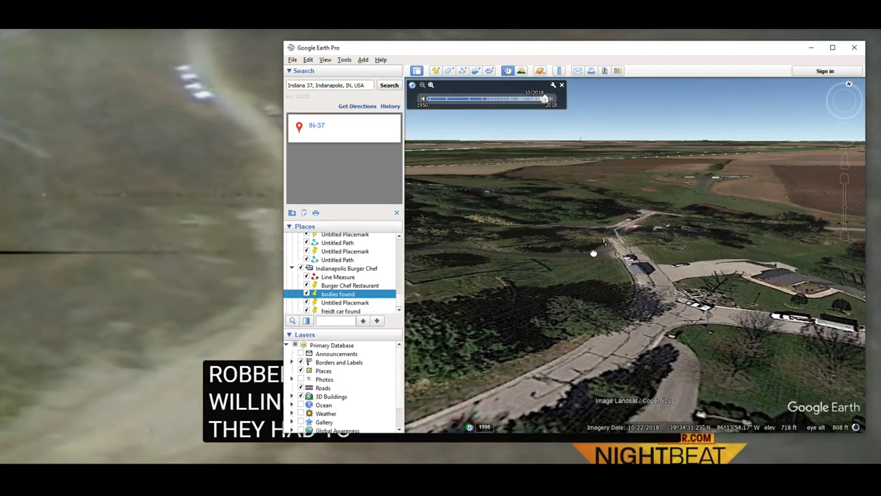
Step: Inspect the loop road's curve and northern junction at a low angle, alongside the curved road in the news footage
{"action": "middle_click_drag", "start_coordinate": [642, 264], "coordinate": [660, 248]}
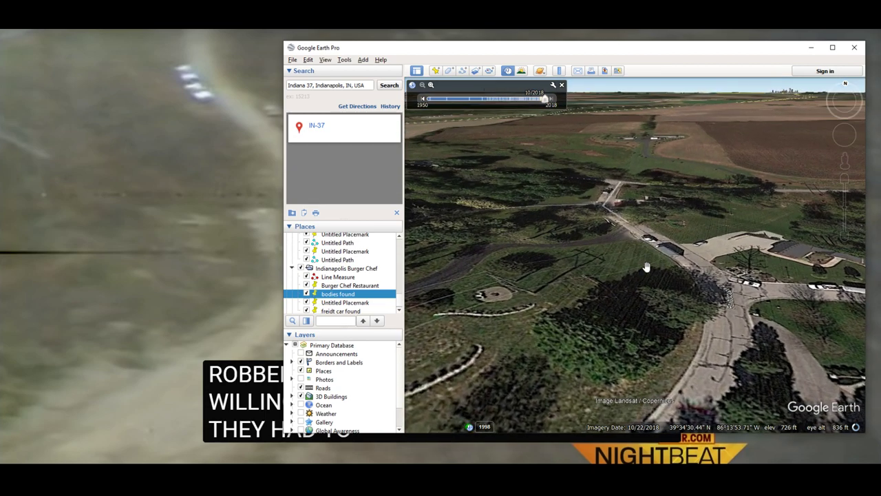
{"action": "middle_click_drag", "start_coordinate": [632, 254], "coordinate": [631, 236]}
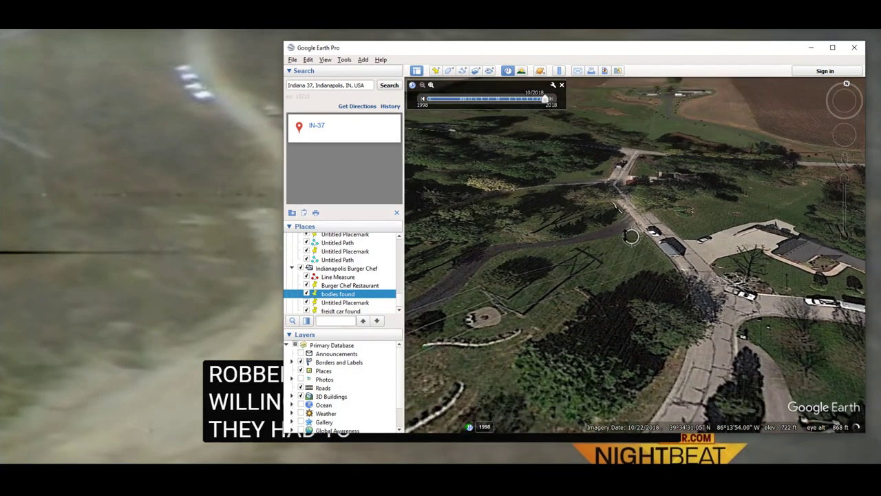
{"action": "left_click_drag", "start_coordinate": [614, 226], "coordinate": [617, 182]}
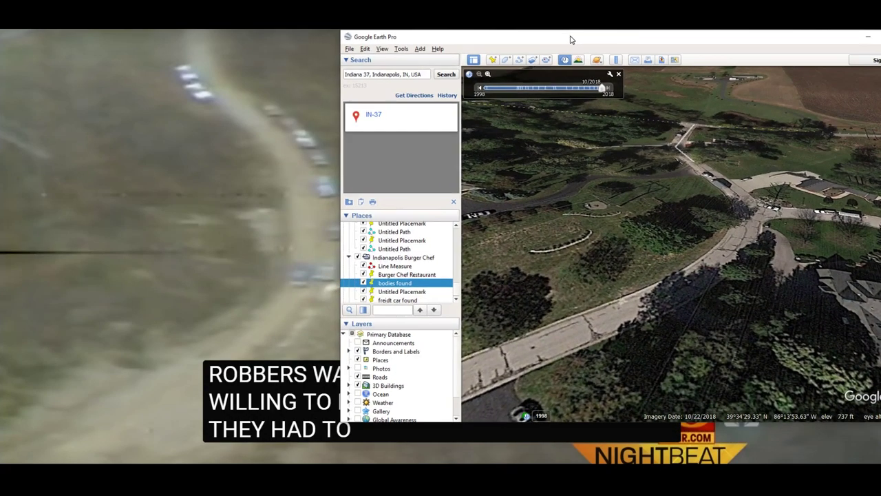
{"action": "middle_click_drag", "start_coordinate": [624, 242], "coordinate": [539, 222]}
{"action": "left_click_drag", "start_coordinate": [615, 214], "coordinate": [569, 258]}
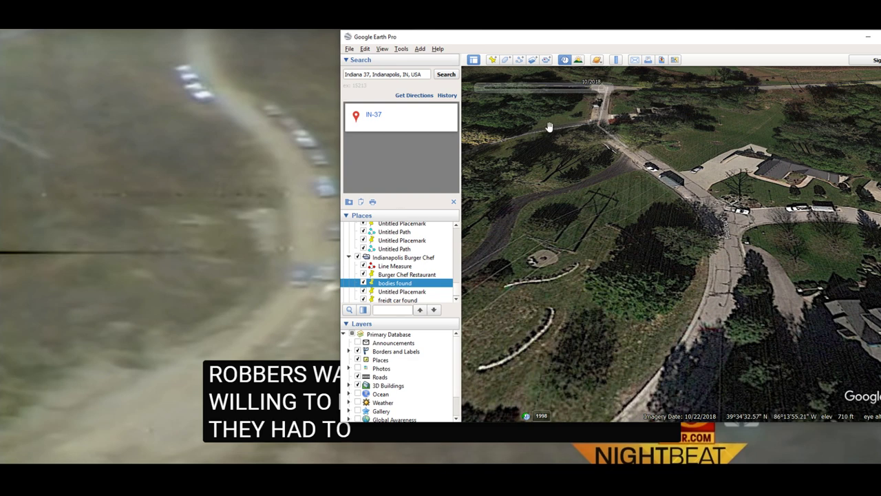
Step: Examine the dark driveway fork and the H-frame pole beside the loop road's northern entrance
{"action": "mouse_move", "coordinate": [463, 90]}
{"action": "mouse_move", "coordinate": [660, 193]}
{"action": "middle_mouse_down"}
{"action": "mouse_move", "coordinate": [654, 176]}
{"action": "mouse_move", "coordinate": [649, 182]}
{"action": "middle_mouse_up"}
{"action": "left_click_drag", "start_coordinate": [600, 146], "coordinate": [624, 171]}
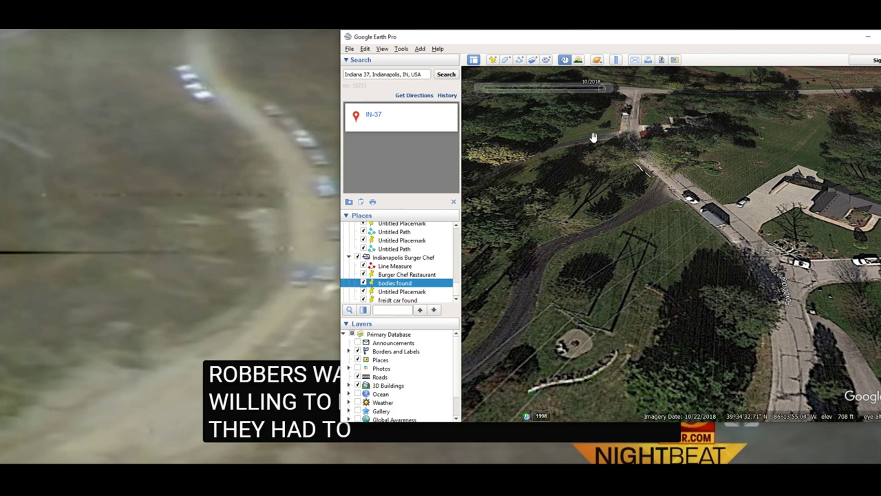
{"action": "middle_click_drag", "start_coordinate": [620, 154], "coordinate": [621, 177]}
{"action": "left_click_drag", "start_coordinate": [622, 177], "coordinate": [663, 193]}
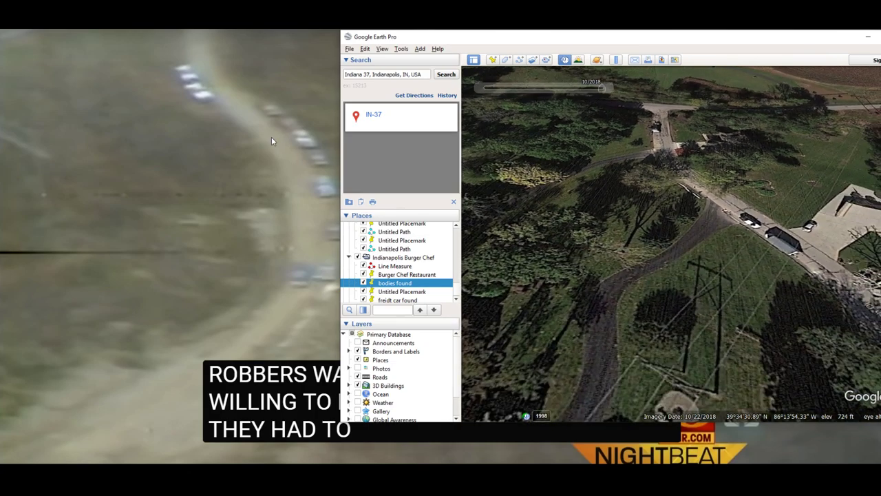
Step: Compare the road bend south of the junction with the footage's road from several angles and tilts
{"action": "left_click_drag", "start_coordinate": [765, 276], "coordinate": [640, 166]}
{"action": "middle_click_drag", "start_coordinate": [615, 161], "coordinate": [625, 163]}
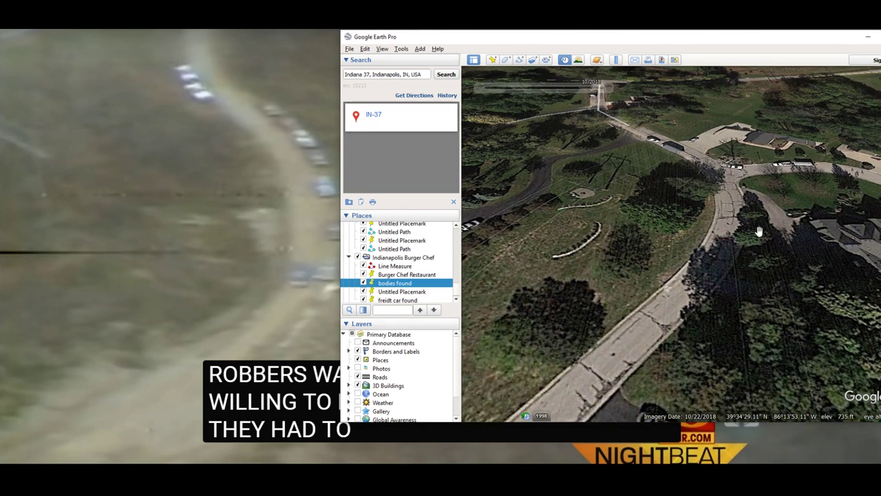
{"action": "middle_click_drag", "start_coordinate": [674, 189], "coordinate": [671, 172]}
{"action": "left_click_drag", "start_coordinate": [671, 171], "coordinate": [654, 266]}
{"action": "middle_click_drag", "start_coordinate": [684, 250], "coordinate": [669, 297]}
{"action": "left_click_drag", "start_coordinate": [669, 296], "coordinate": [610, 273]}
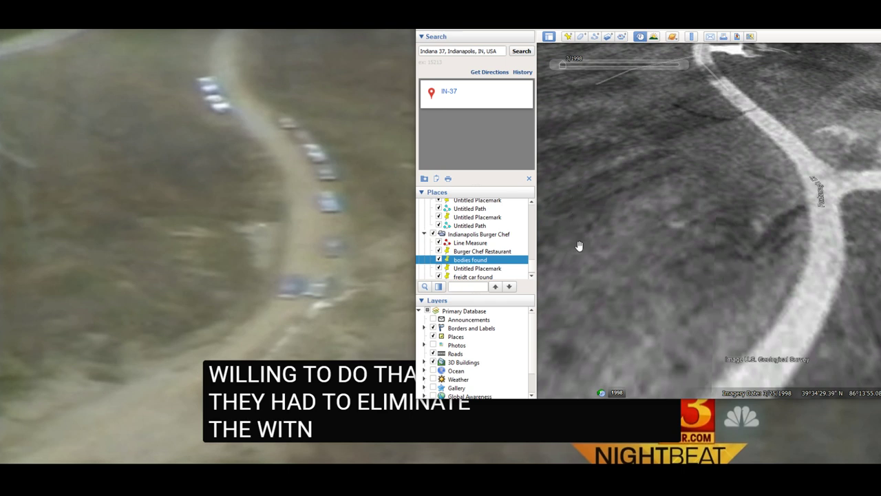
Step: Compare the loop road's S-curve in the 3/1998 imagery with the road lined with cars in the news footage
{"action": "right_click_drag", "start_coordinate": [598, 225], "coordinate": [598, 227]}
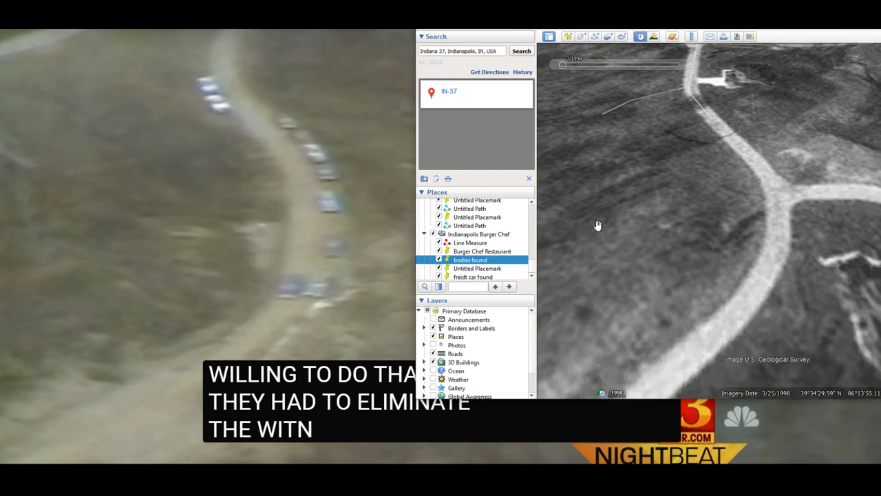
{"action": "left_click_drag", "start_coordinate": [598, 227], "coordinate": [653, 200]}
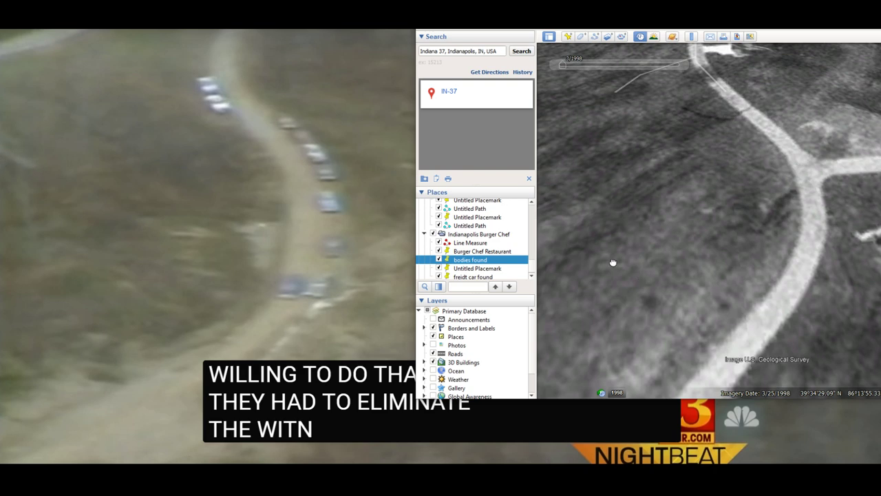
{"action": "scroll", "coordinate": [725, 210], "scroll_direction": "up", "scroll_amount": 2}
{"action": "scroll", "coordinate": [684, 224], "scroll_direction": "down", "scroll_amount": 3}
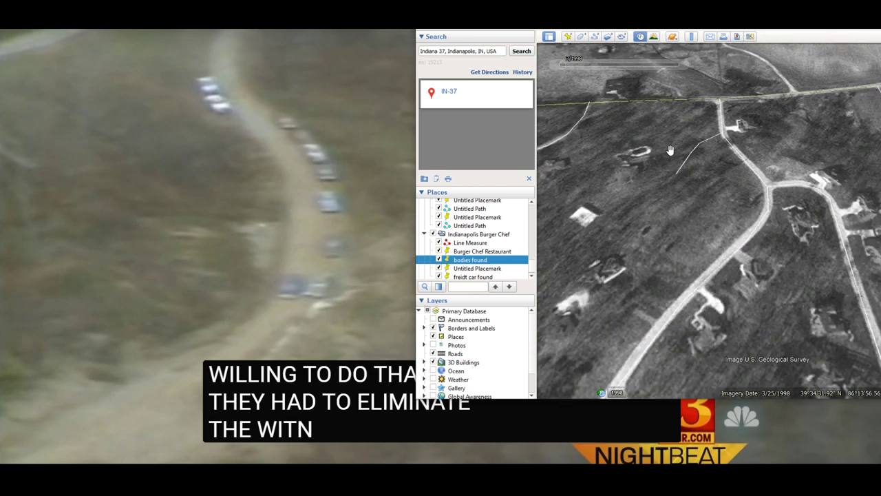
{"action": "scroll", "coordinate": [670, 233], "scroll_direction": "up", "scroll_amount": 3}
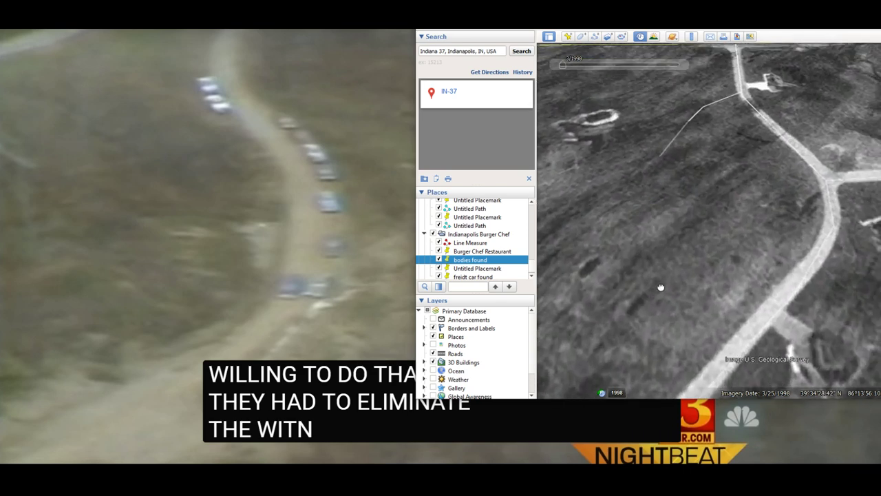
Step: Switch the historical imagery to 10/2018 and inspect the loop road's junction and the power pole beside it
{"action": "left_click_drag", "start_coordinate": [562, 65], "coordinate": [678, 65]}
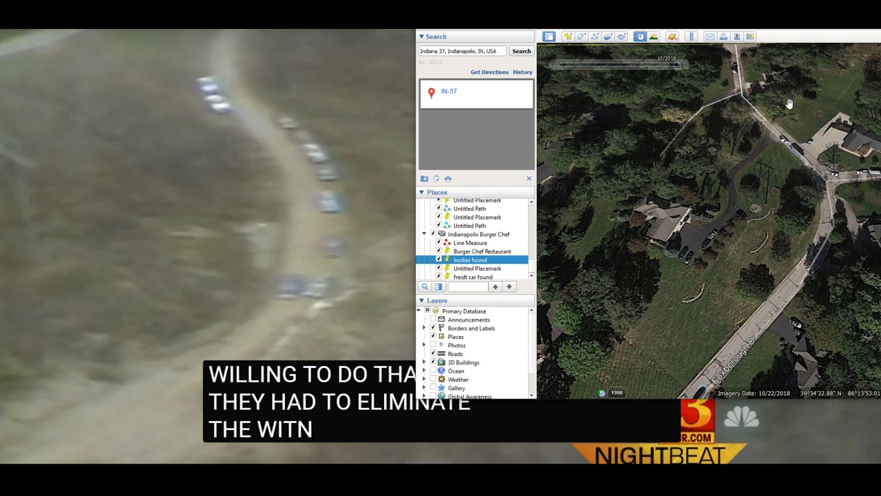
{"action": "left_click_drag", "start_coordinate": [711, 284], "coordinate": [712, 303]}
{"action": "left_click_drag", "start_coordinate": [778, 172], "coordinate": [673, 213]}
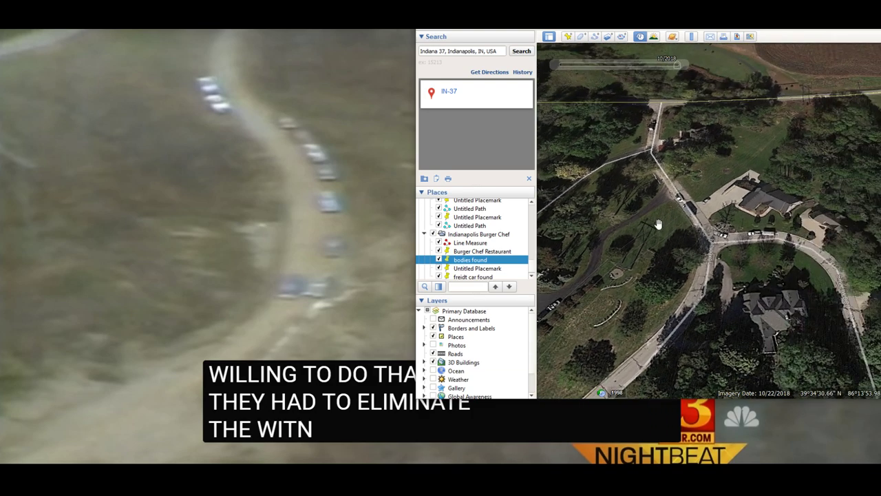
{"action": "scroll", "coordinate": [634, 227], "scroll_direction": "up", "scroll_amount": 2}
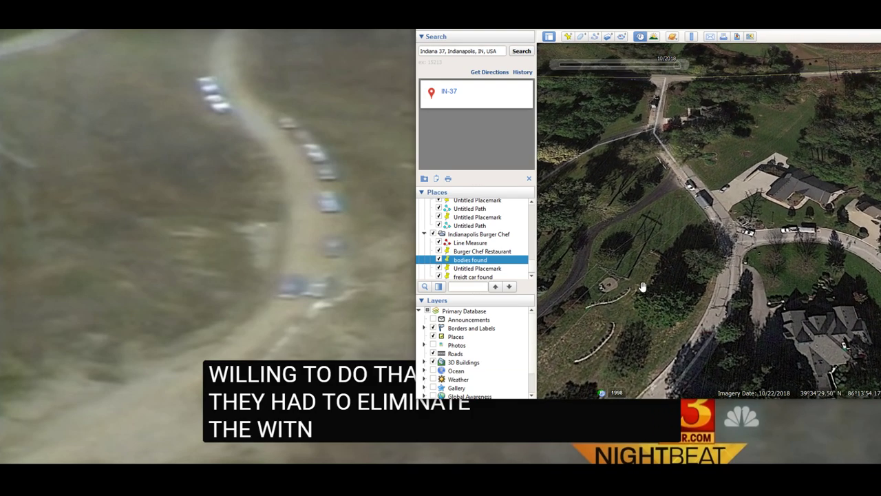
{"action": "right_click_drag", "start_coordinate": [616, 307], "coordinate": [616, 328]}
{"action": "right_click_drag", "start_coordinate": [665, 292], "coordinate": [665, 331]}
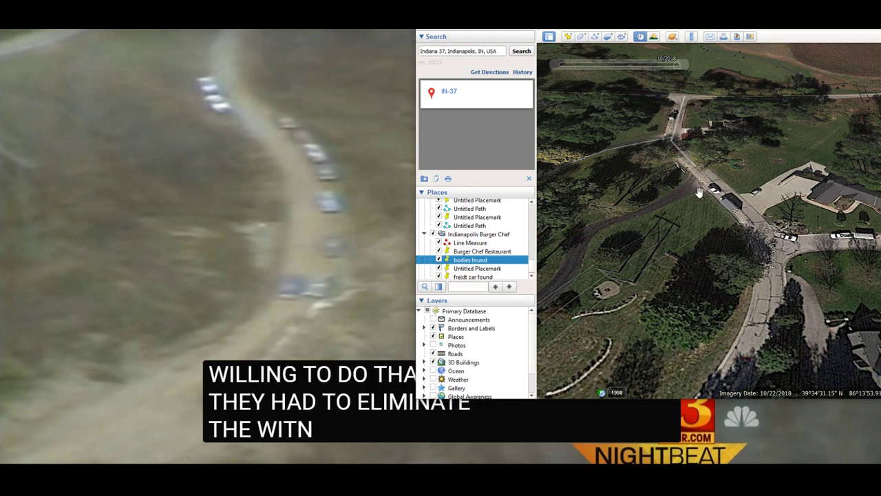
Step: Inspect the 10/2018 road stretch between the northern entrance and the dark driveway, orienting it like the footage
{"action": "middle_click_drag", "start_coordinate": [701, 193], "coordinate": [686, 157]}
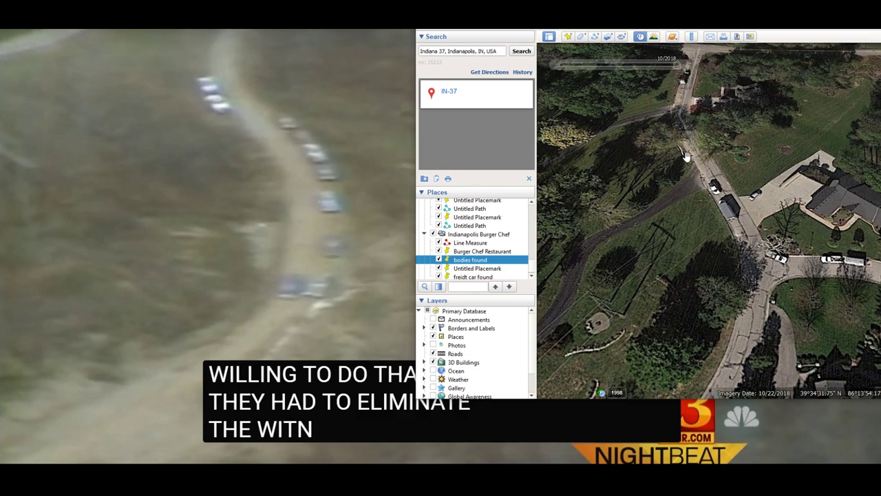
{"action": "left_click_drag", "start_coordinate": [678, 147], "coordinate": [704, 187]}
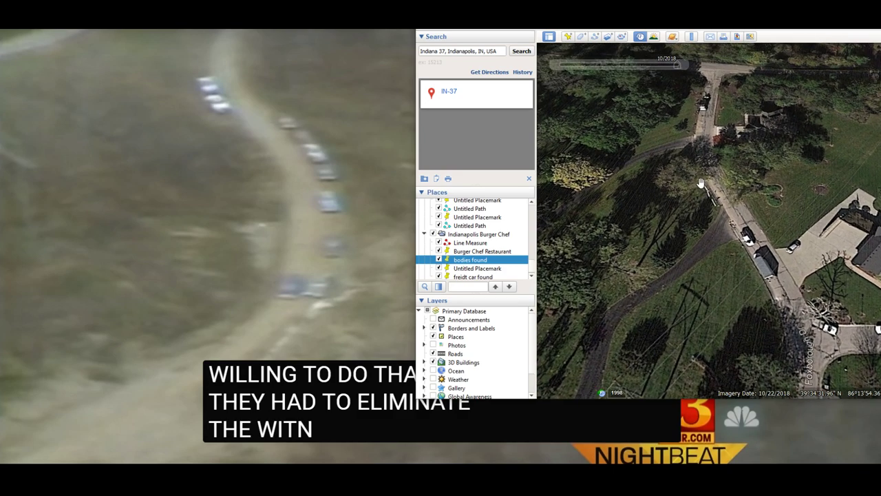
{"action": "middle_click_drag", "start_coordinate": [699, 170], "coordinate": [703, 200]}
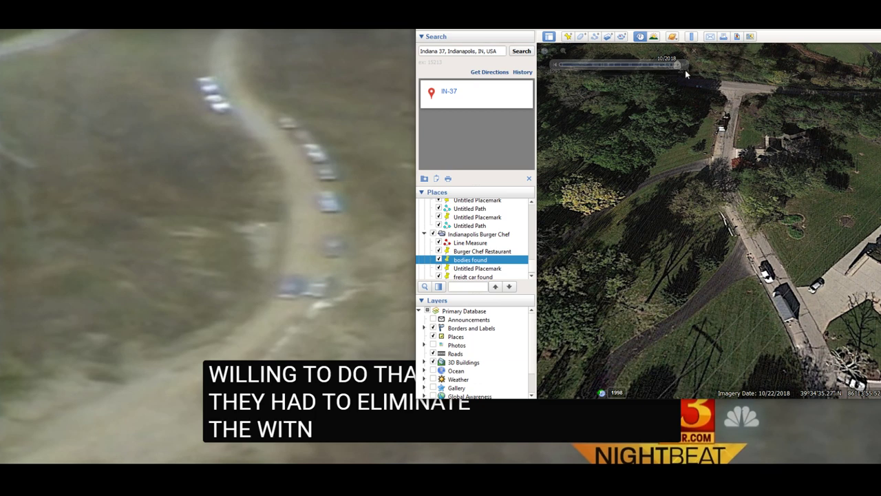
{"action": "middle_click_drag", "start_coordinate": [705, 147], "coordinate": [722, 189]}
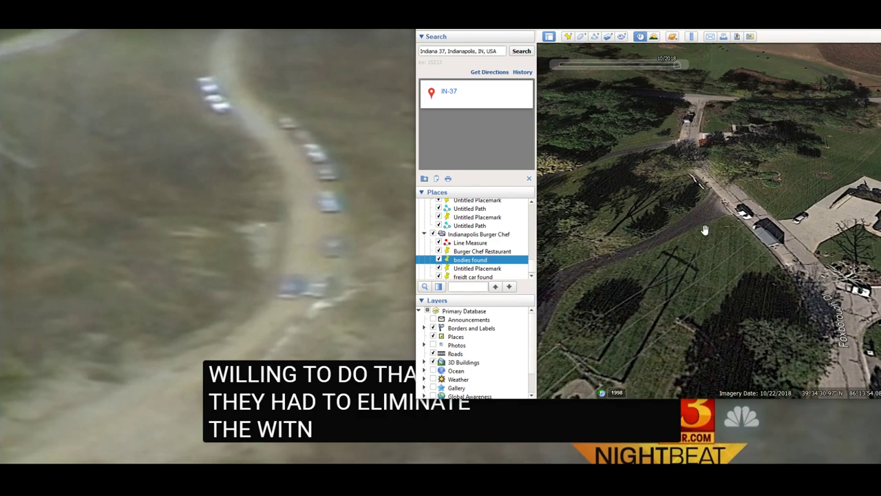
{"action": "left_click_drag", "start_coordinate": [705, 230], "coordinate": [754, 232]}
{"action": "scroll", "coordinate": [753, 233], "scroll_direction": "down", "scroll_amount": 5}
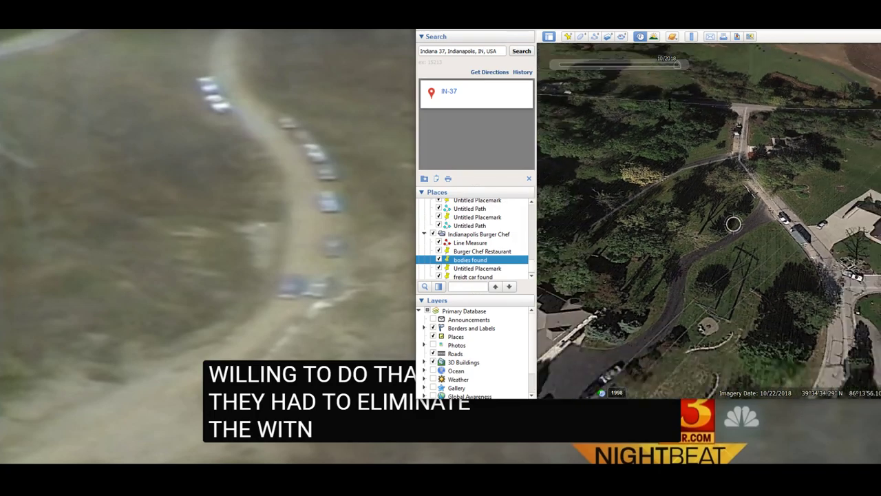
Step: Follow the road in the 10/2018 imagery from the open lawn back up to the northern entrance
{"action": "left_click_drag", "start_coordinate": [686, 270], "coordinate": [696, 228]}
{"action": "middle_click_drag", "start_coordinate": [710, 230], "coordinate": [745, 188]}
{"action": "scroll", "coordinate": [744, 187], "scroll_direction": "up", "scroll_amount": 4}
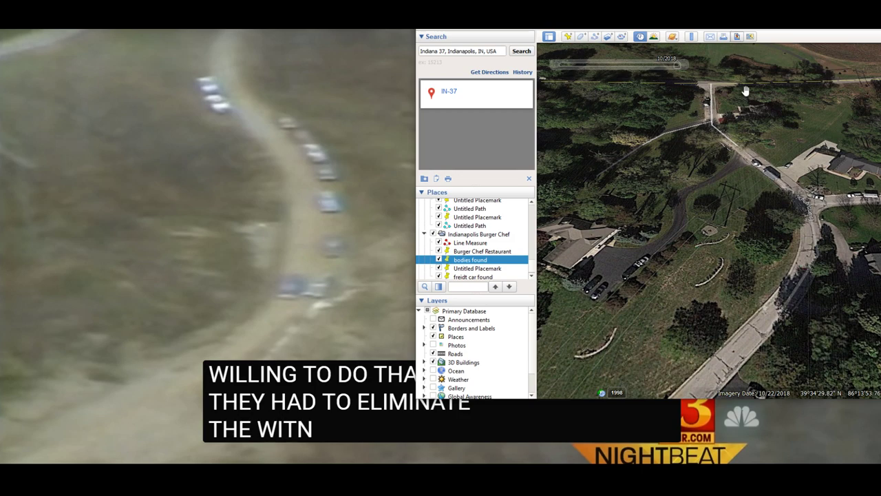
{"action": "middle_click_drag", "start_coordinate": [754, 180], "coordinate": [753, 200]}
{"action": "left_click_drag", "start_coordinate": [753, 200], "coordinate": [681, 250]}
{"action": "middle_click_drag", "start_coordinate": [680, 247], "coordinate": [681, 201]}
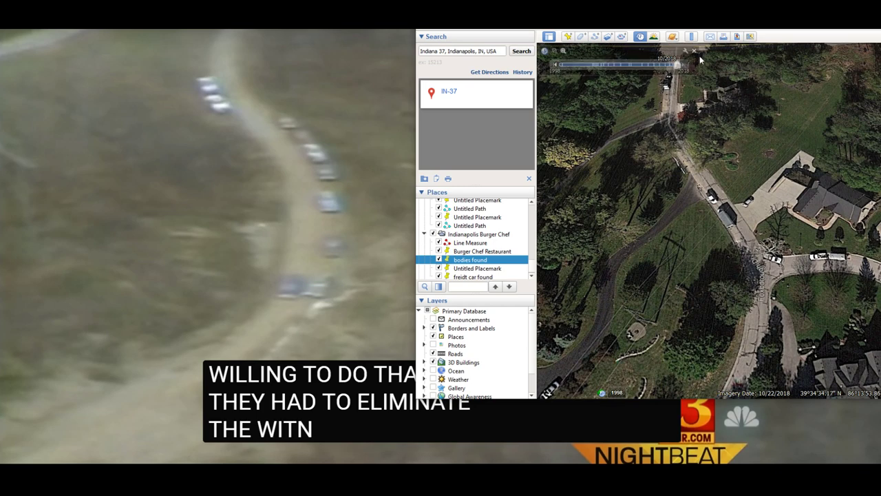
Step: Switch the historical imagery to 3/1998 and examine the road from the northern entrance down past the junction
{"action": "left_click_drag", "start_coordinate": [678, 65], "coordinate": [562, 65]}
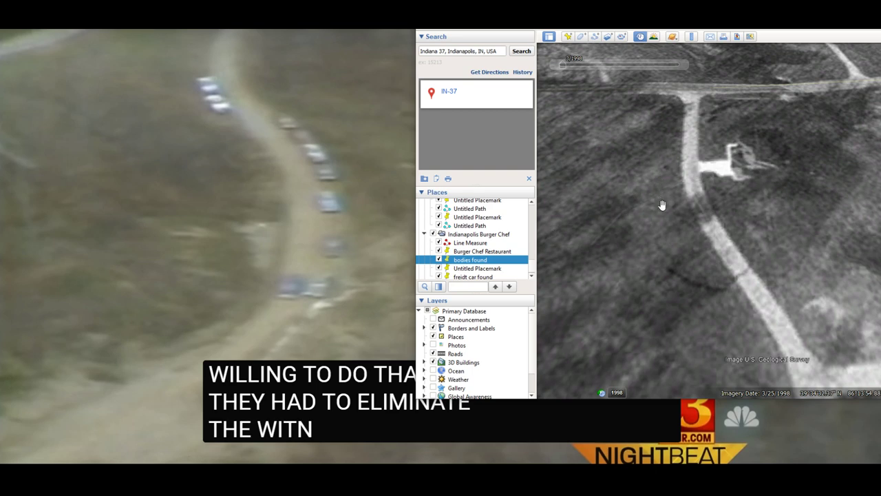
{"action": "middle_click_drag", "start_coordinate": [664, 198], "coordinate": [661, 276]}
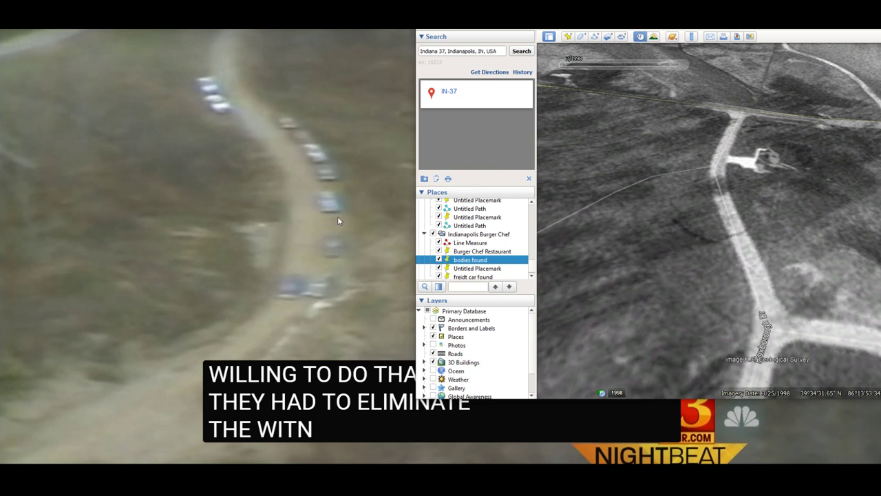
{"action": "left_click_drag", "start_coordinate": [651, 292], "coordinate": [653, 156]}
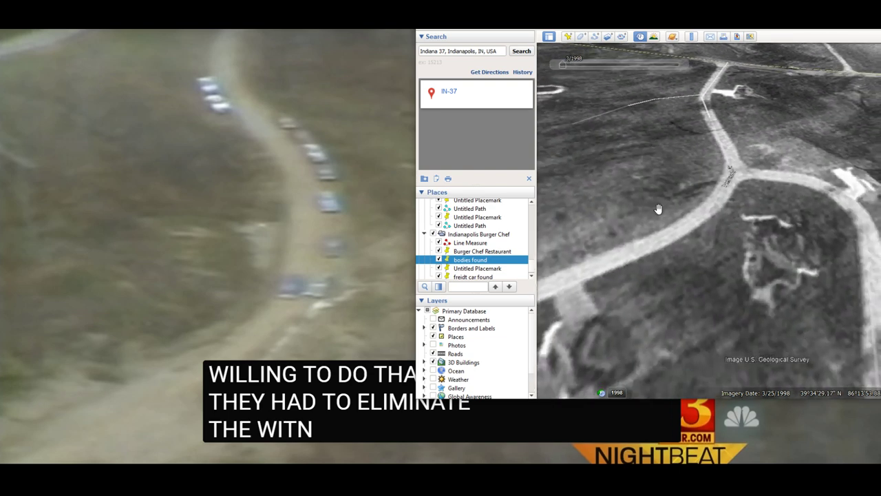
{"action": "middle_click_drag", "start_coordinate": [659, 210], "coordinate": [651, 227]}
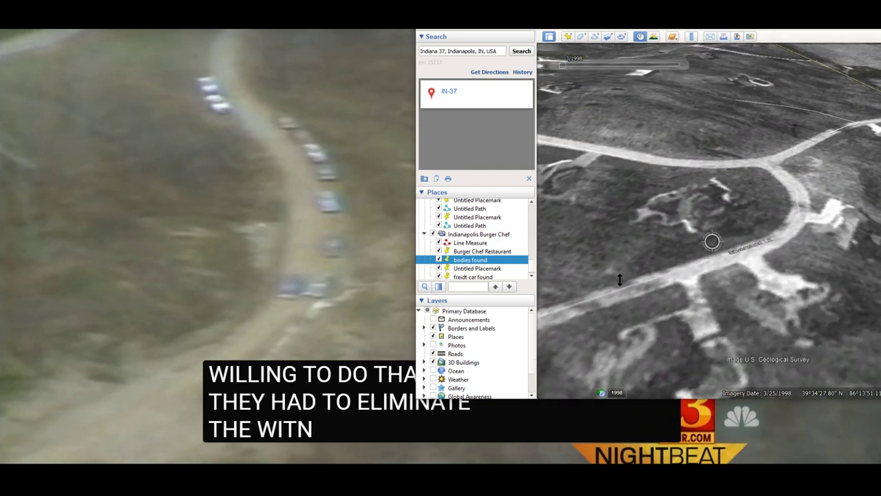
Step: Examine the 3/1998 loop road and its house lots from the south, then align the junction's curve with the footage
{"action": "middle_click_drag", "start_coordinate": [621, 290], "coordinate": [710, 269]}
{"action": "left_click_drag", "start_coordinate": [617, 279], "coordinate": [803, 222]}
{"action": "middle_click_drag", "start_coordinate": [802, 222], "coordinate": [763, 220]}
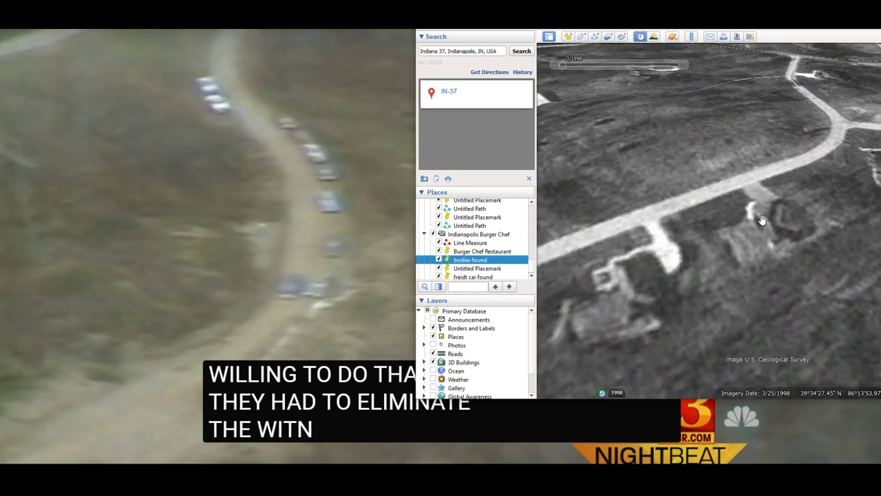
{"action": "left_click_drag", "start_coordinate": [762, 221], "coordinate": [502, 400]}
{"action": "left_click_drag", "start_coordinate": [653, 293], "coordinate": [498, 385]}
{"action": "middle_click_drag", "start_coordinate": [625, 309], "coordinate": [672, 283]}
{"action": "left_click_drag", "start_coordinate": [673, 283], "coordinate": [756, 290]}
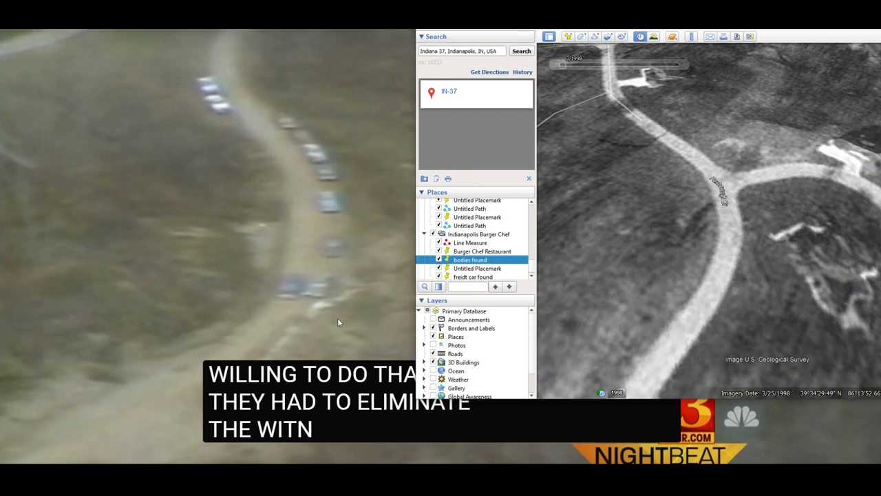
Step: Bring the aerial news footage to the front and capture a screenshot of the curved road lined with cars
{"action": "left_click", "coordinate": [312, 278]}
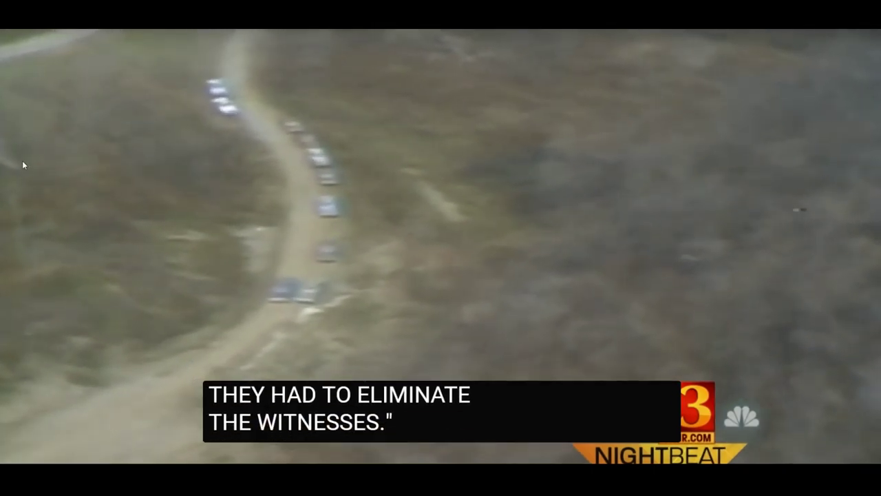
{"action": "key", "text": "Print"}
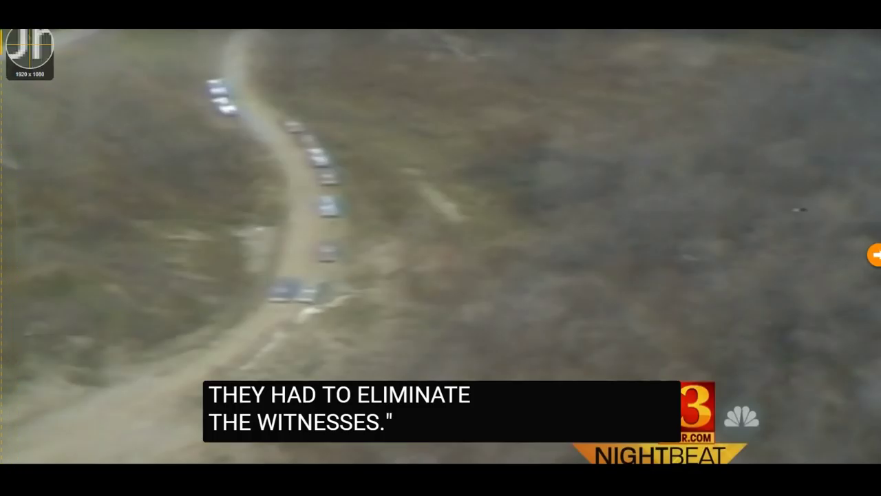
{"action": "left_click_drag", "start_coordinate": [1, 1], "coordinate": [864, 460]}
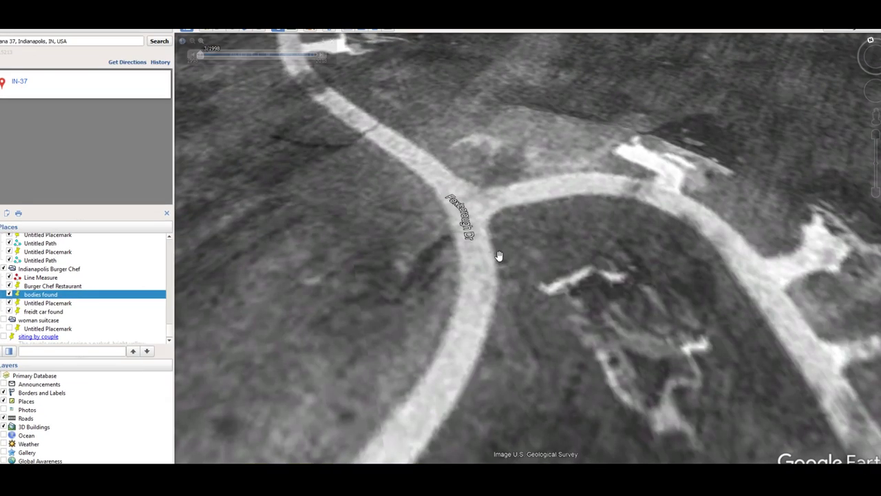
Step: Enter Street View at the loop road's northern entrance and look around the gateway and the adjoining woods
{"action": "right_click_drag", "start_coordinate": [502, 294], "coordinate": [468, 66]}
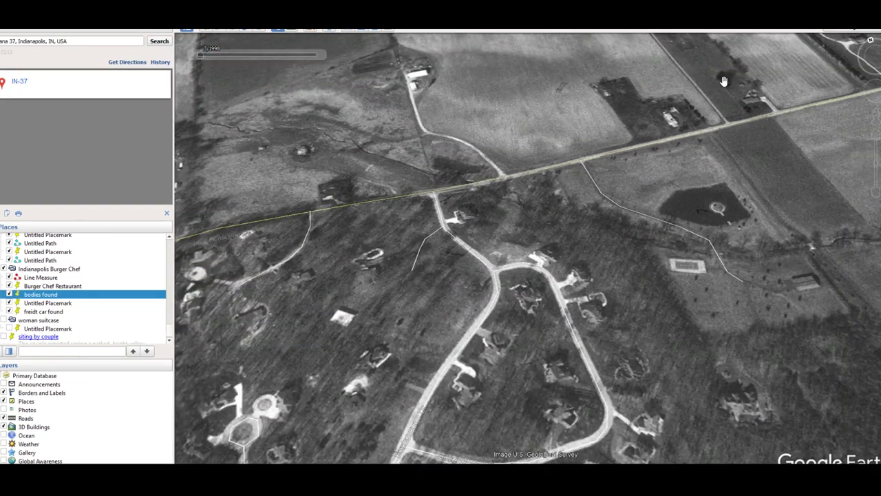
{"action": "left_click_drag", "start_coordinate": [876, 117], "coordinate": [437, 186]}
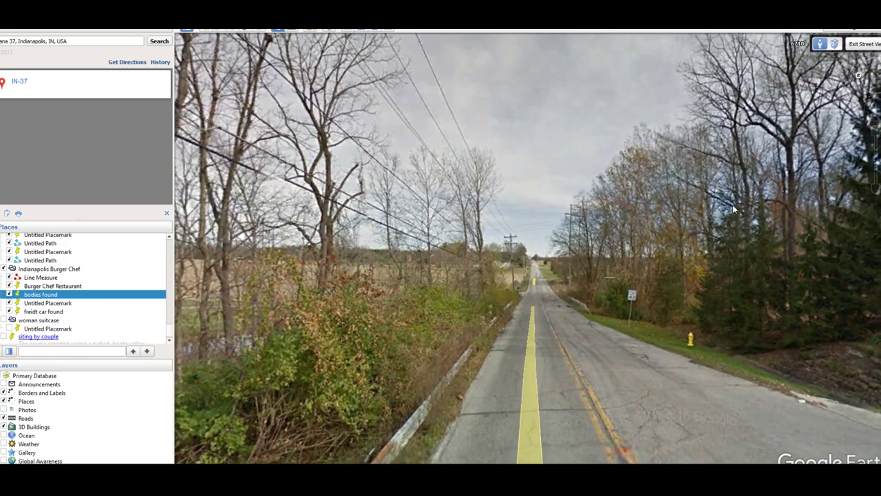
{"action": "left_click_drag", "start_coordinate": [734, 210], "coordinate": [210, 137]}
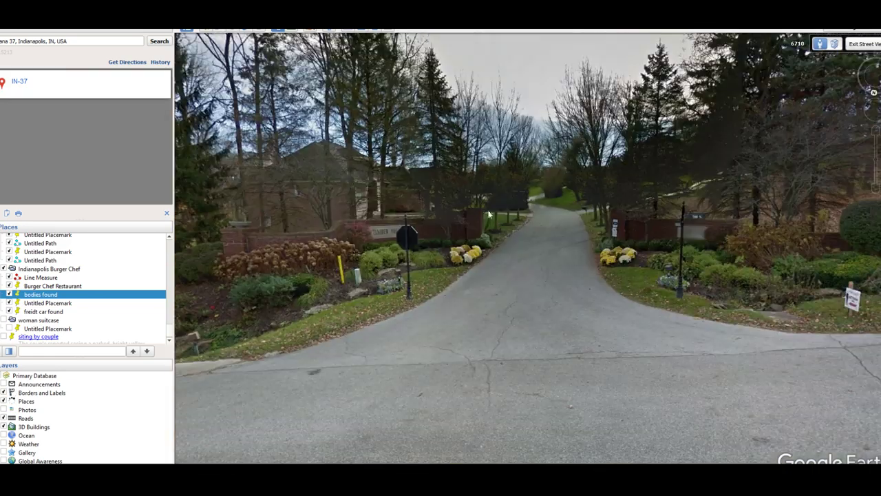
{"action": "left_click_drag", "start_coordinate": [529, 219], "coordinate": [798, 224]}
{"action": "left_click_drag", "start_coordinate": [317, 245], "coordinate": [630, 254]}
{"action": "scroll", "coordinate": [629, 254], "scroll_direction": "up", "scroll_amount": 2}
{"action": "left_click_drag", "start_coordinate": [787, 291], "coordinate": [612, 260]}
{"action": "double_click", "coordinate": [529, 255]}
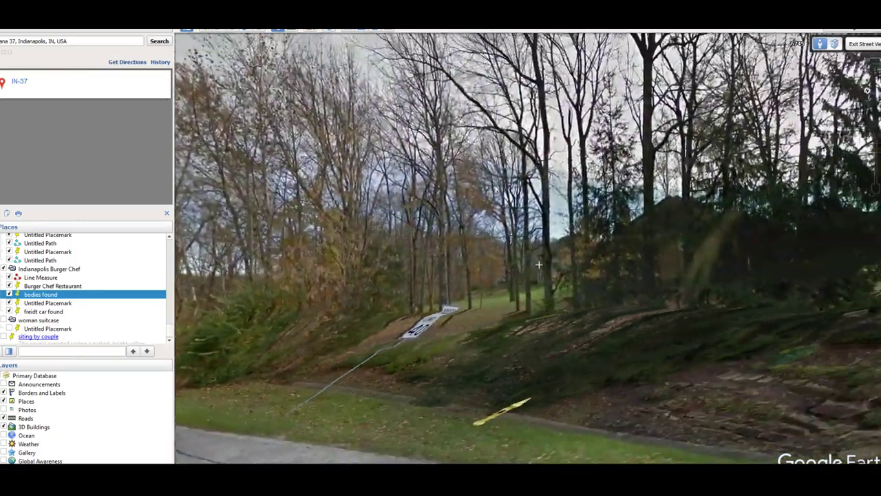
Step: Examine the entrance and roadside trees from farther along the road in Street View, then return to an aerial view of the wider area
{"action": "scroll", "coordinate": [539, 264], "scroll_direction": "up", "scroll_amount": 1}
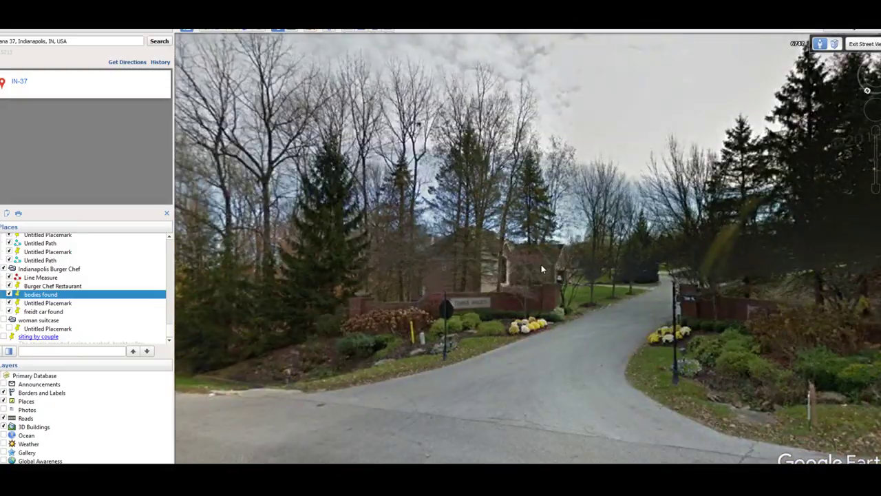
{"action": "left_click_drag", "start_coordinate": [542, 265], "coordinate": [376, 265]}
{"action": "double_click", "coordinate": [782, 297]}
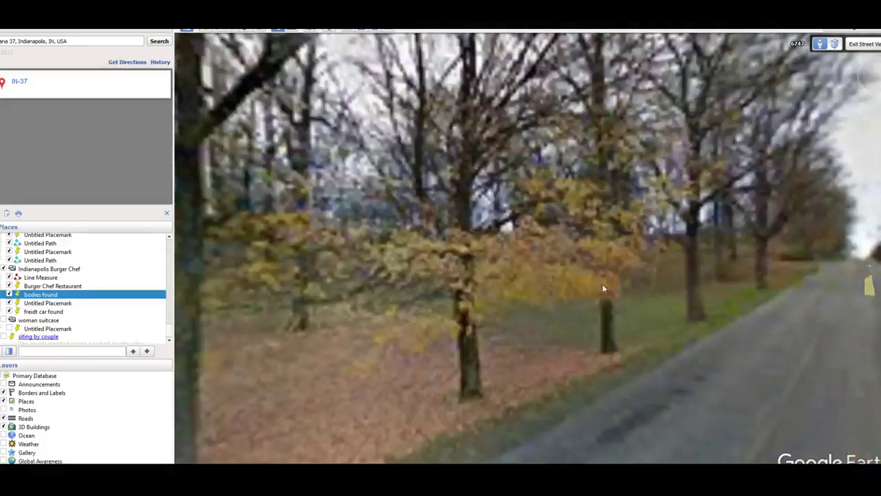
{"action": "left_click_drag", "start_coordinate": [602, 288], "coordinate": [384, 221]}
{"action": "double_click", "coordinate": [379, 216]}
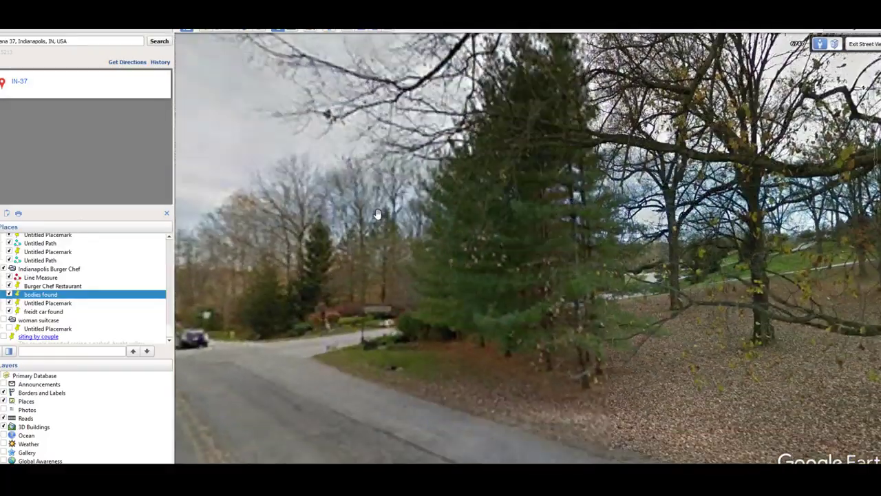
{"action": "scroll", "coordinate": [376, 214], "scroll_direction": "down", "scroll_amount": 4}
{"action": "scroll", "coordinate": [366, 236], "scroll_direction": "down", "scroll_amount": 3}
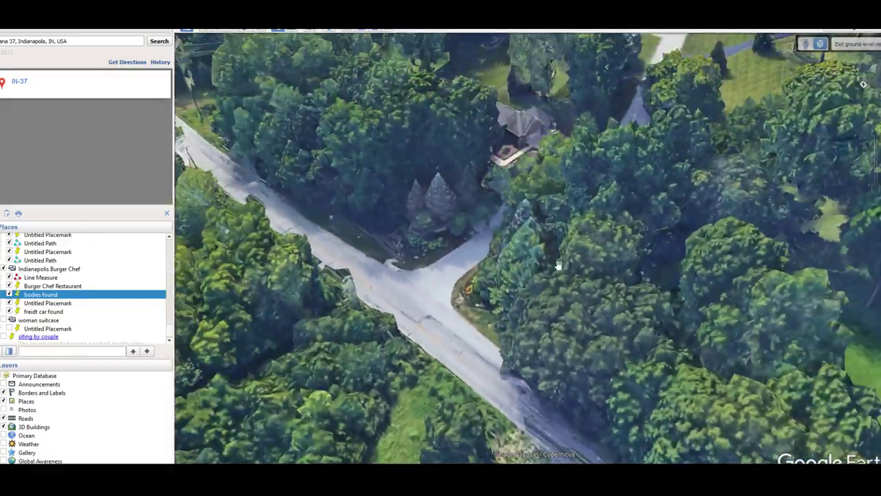
{"action": "right_click_drag", "start_coordinate": [552, 262], "coordinate": [136, 196]}
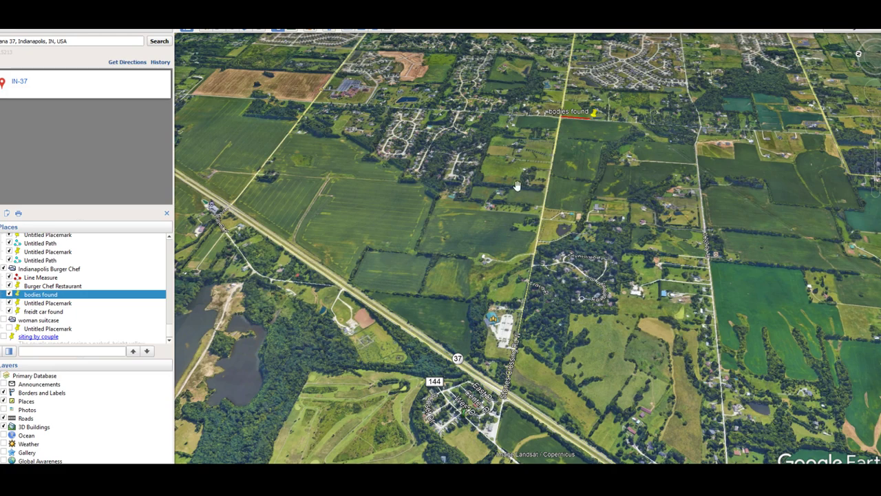
Step: Check the captured news photo of the officer on the forked dirt road, then return to Google Earth with a north-up overhead view
{"action": "left_click_drag", "start_coordinate": [1, 34], "coordinate": [402, 14]}
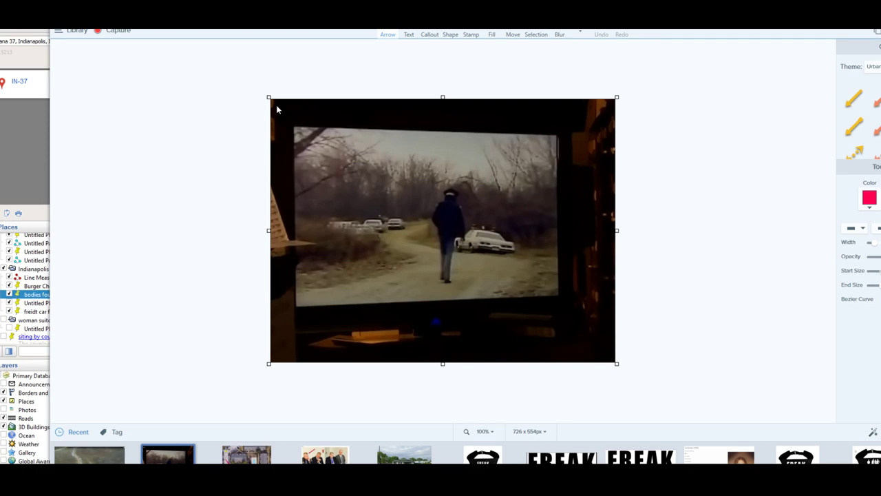
{"action": "key", "text": "alt+Tab"}
{"action": "left_click_drag", "start_coordinate": [495, 323], "coordinate": [507, 126]}
{"action": "key", "text": "r"}
{"action": "right_click_drag", "start_coordinate": [436, 33], "coordinate": [434, 30]}
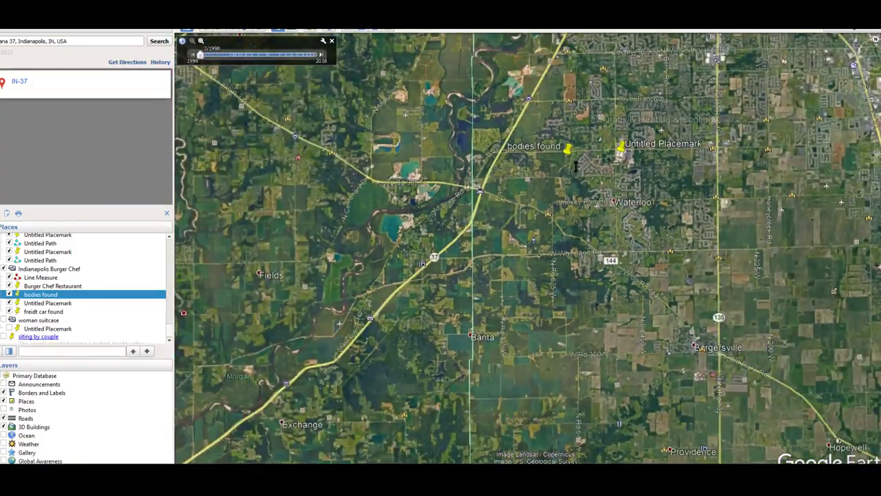
Step: Locate the "bodies found" placemark and follow the area west to the loop road
{"action": "right_click_drag", "start_coordinate": [575, 166], "coordinate": [551, 447]}
{"action": "left_click_drag", "start_coordinate": [476, 120], "coordinate": [484, 197]}
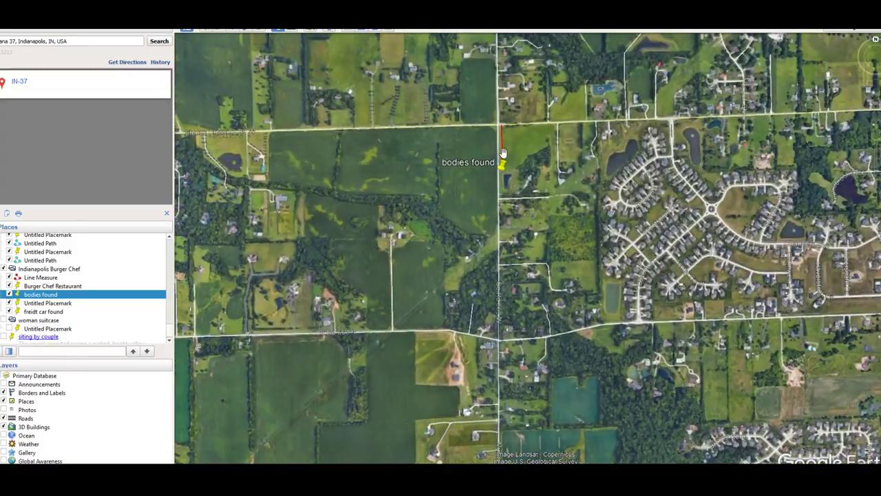
{"action": "left_click_drag", "start_coordinate": [375, 194], "coordinate": [577, 197]}
{"action": "scroll", "coordinate": [363, 190], "scroll_direction": "up", "scroll_amount": 5}
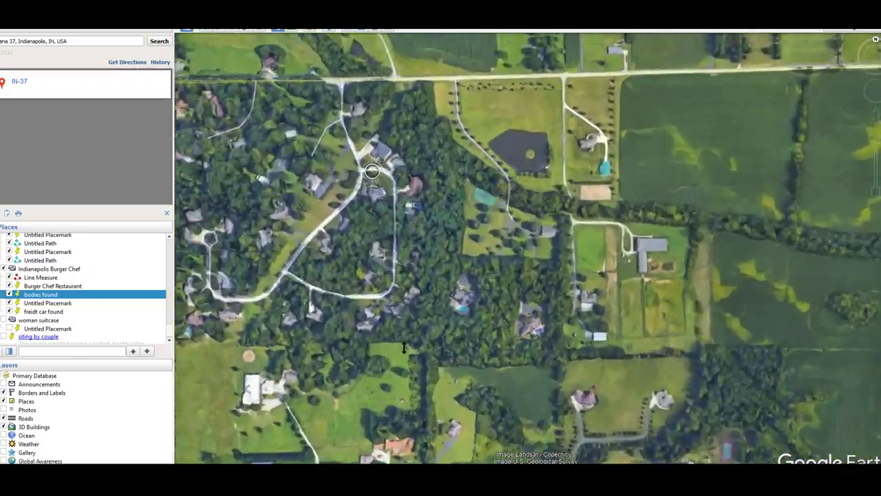
Step: Examine the loop road and its northern junction in the current 3D imagery from several tilted angles
{"action": "middle_click_drag", "start_coordinate": [363, 191], "coordinate": [378, 67]}
{"action": "middle_click_drag", "start_coordinate": [487, 153], "coordinate": [535, 191]}
{"action": "scroll", "coordinate": [467, 69], "scroll_direction": "up", "scroll_amount": 5}
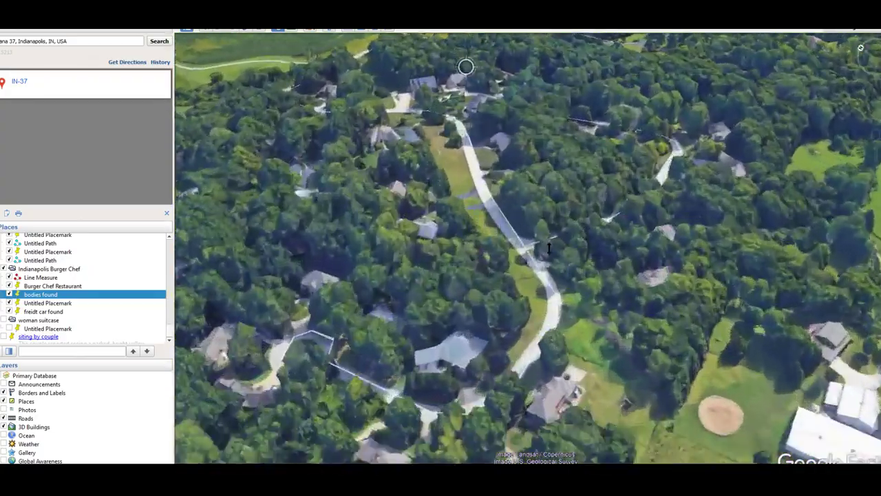
{"action": "middle_click_drag", "start_coordinate": [415, 227], "coordinate": [419, 241]}
{"action": "middle_click_drag", "start_coordinate": [529, 134], "coordinate": [475, 73]}
{"action": "left_click_drag", "start_coordinate": [465, 69], "coordinate": [422, 213]}
{"action": "scroll", "coordinate": [422, 213], "scroll_direction": "down", "scroll_amount": 3}
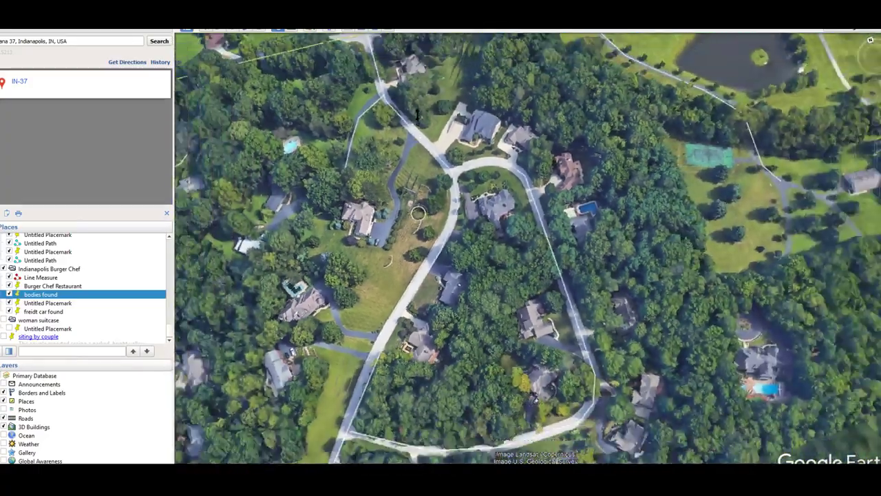
{"action": "middle_click_drag", "start_coordinate": [422, 181], "coordinate": [420, 237]}
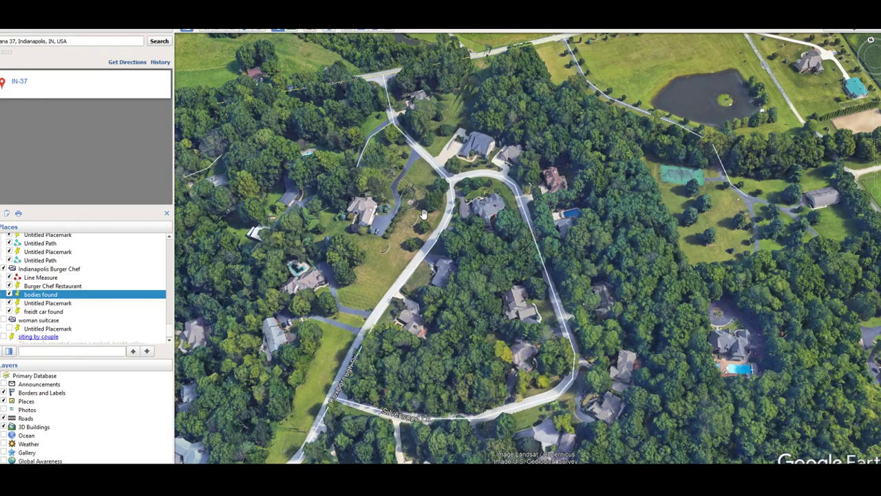
Step: Turn on historical imagery and compare the loop road between 3/1998 and 10/2018, finishing on 3/1998
{"action": "left_click", "coordinate": [273, 30]}
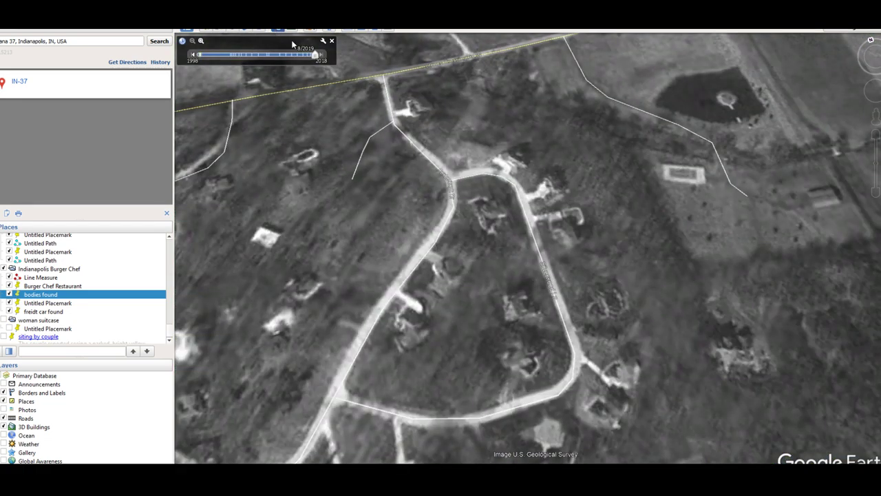
{"action": "left_click", "coordinate": [315, 61]}
{"action": "left_click_drag", "start_coordinate": [272, 61], "coordinate": [59, 59]}
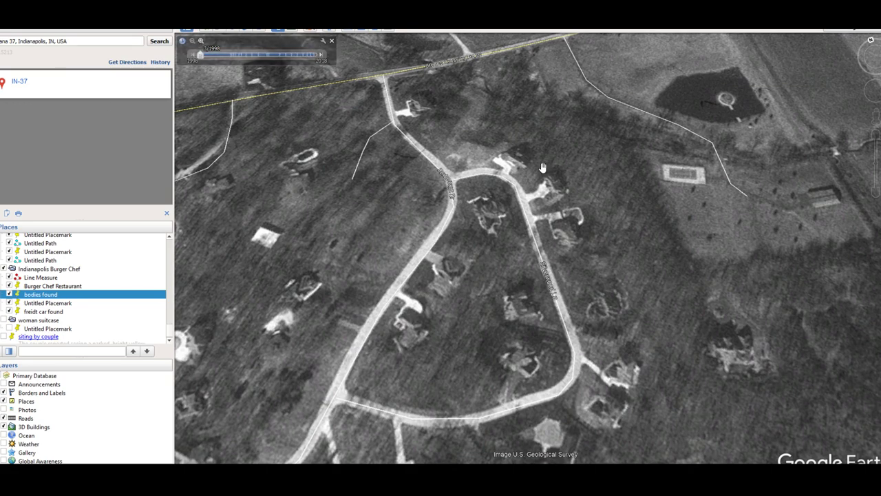
{"action": "left_click", "coordinate": [315, 55]}
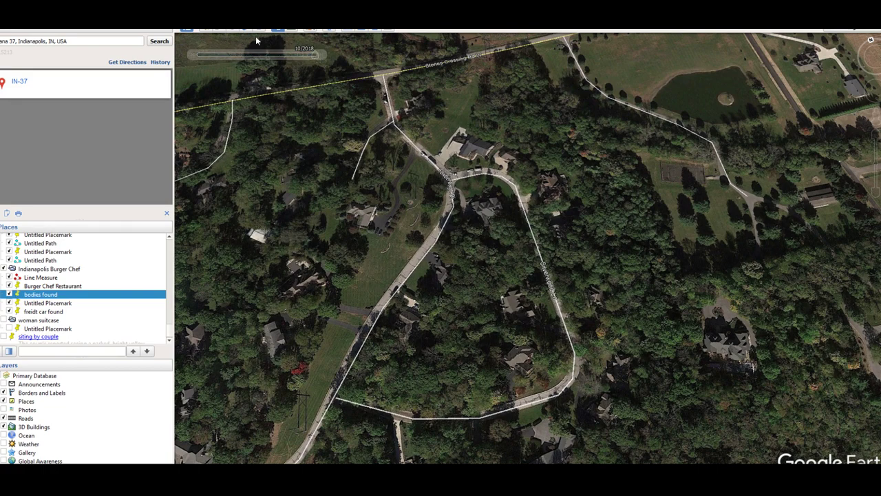
{"action": "left_click", "coordinate": [198, 55]}
{"action": "left_click_drag", "start_coordinate": [315, 55], "coordinate": [74, 59]}
{"action": "left_click_drag", "start_coordinate": [294, 58], "coordinate": [194, 58]}
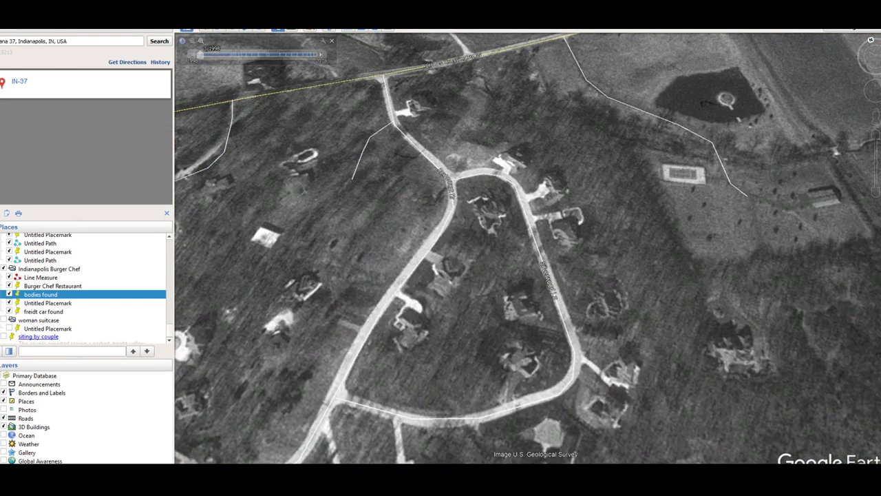
Step: Examine the wider surroundings of the loop road in the 3/1998 imagery, then switch to 10/2018
{"action": "left_click_drag", "start_coordinate": [204, 254], "coordinate": [353, 242]}
{"action": "scroll", "coordinate": [353, 243], "scroll_direction": "down", "scroll_amount": 3}
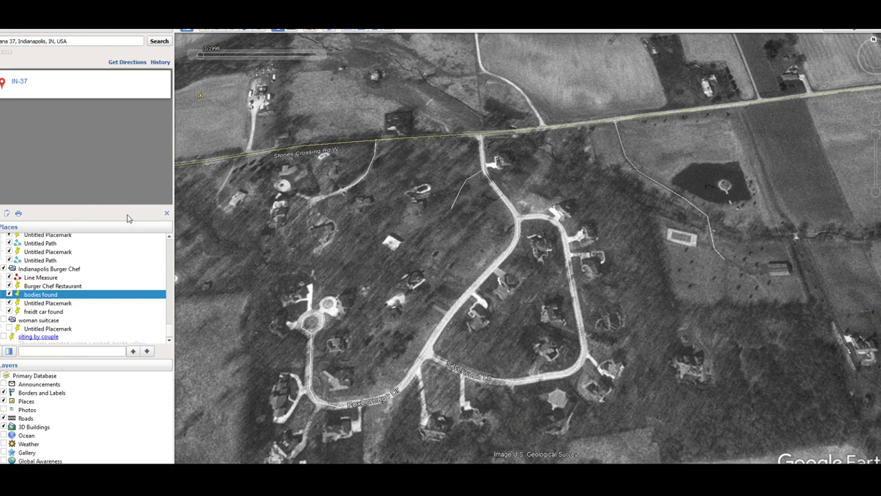
{"action": "left_click_drag", "start_coordinate": [199, 214], "coordinate": [340, 216]}
{"action": "scroll", "coordinate": [340, 217], "scroll_direction": "down", "scroll_amount": 2}
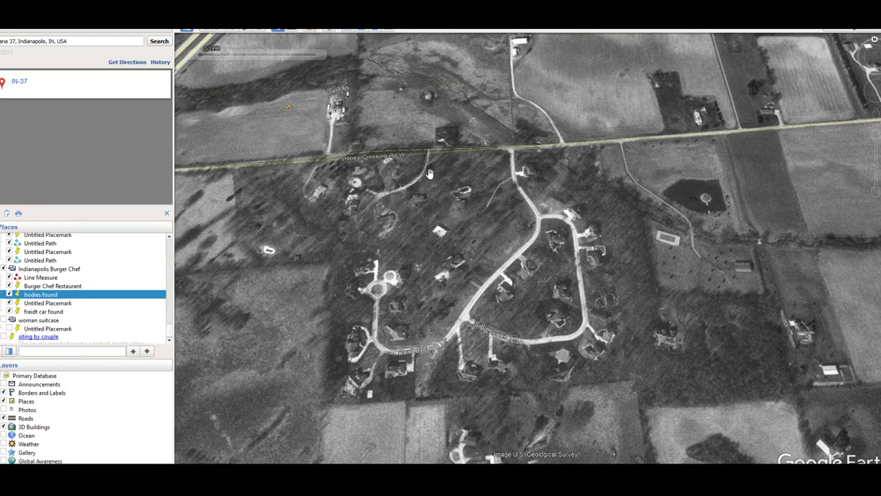
{"action": "mouse_move", "coordinate": [189, 47]}
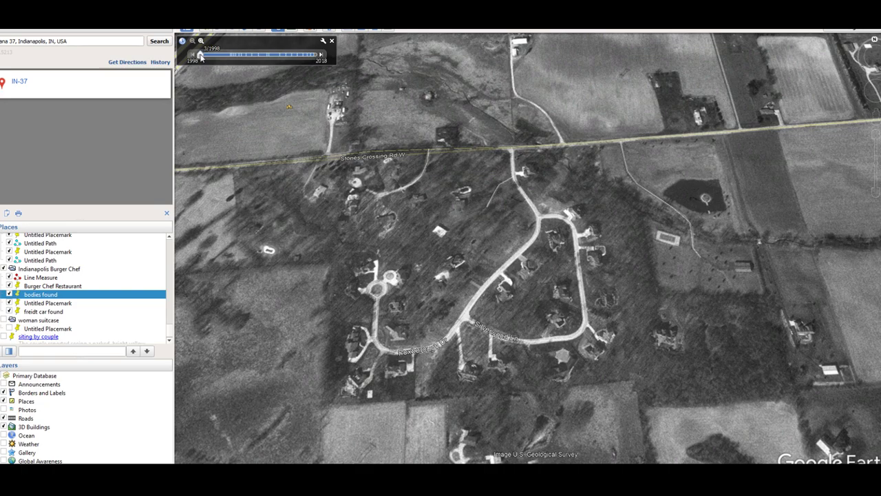
{"action": "left_click_drag", "start_coordinate": [200, 55], "coordinate": [315, 55]}
{"action": "left_click_drag", "start_coordinate": [434, 177], "coordinate": [380, 193]}
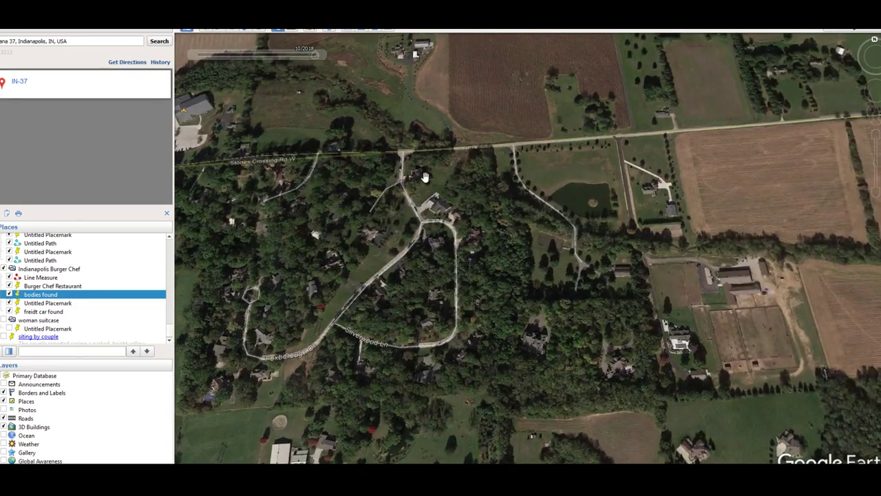
Step: Add a placemark named "secondary spot" on the road's curve just southwest of the northern junction
{"action": "scroll", "coordinate": [425, 171], "scroll_direction": "up", "scroll_amount": 2}
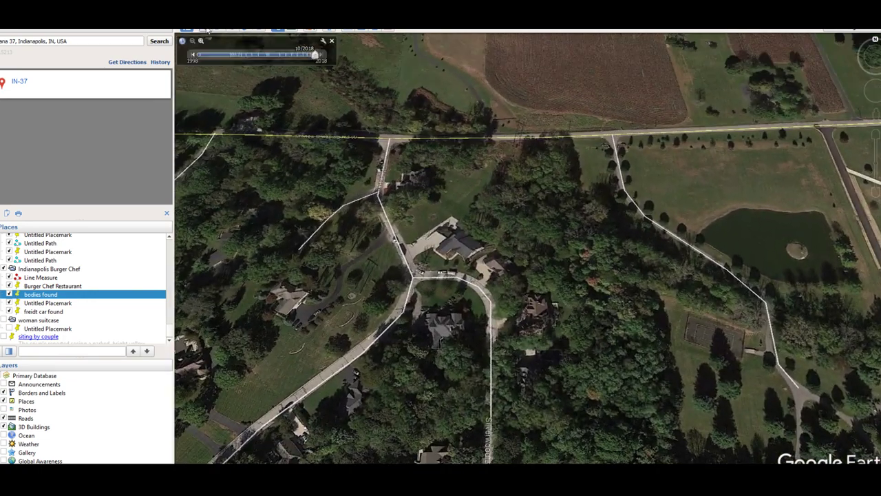
{"action": "left_click_drag", "start_coordinate": [537, 271], "coordinate": [384, 329]}
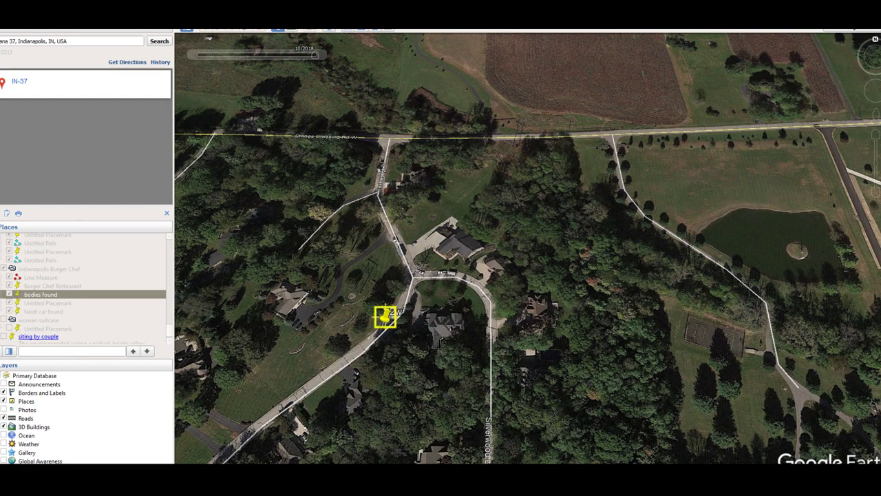
{"action": "type", "text": "secondary spot"}
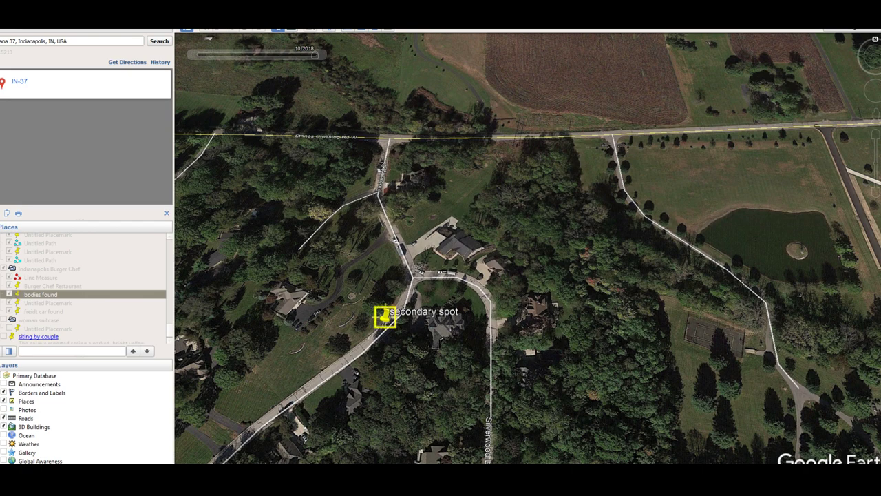
{"action": "key", "text": "Return"}
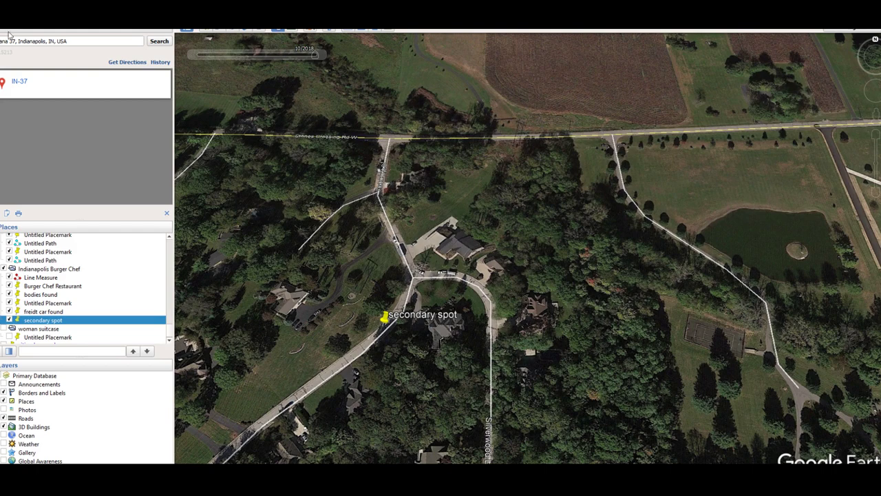
Step: Save My Places with the newly added placemark
{"action": "key", "text": "alt+f"}
{"action": "mouse_move", "coordinate": [34, 34]}
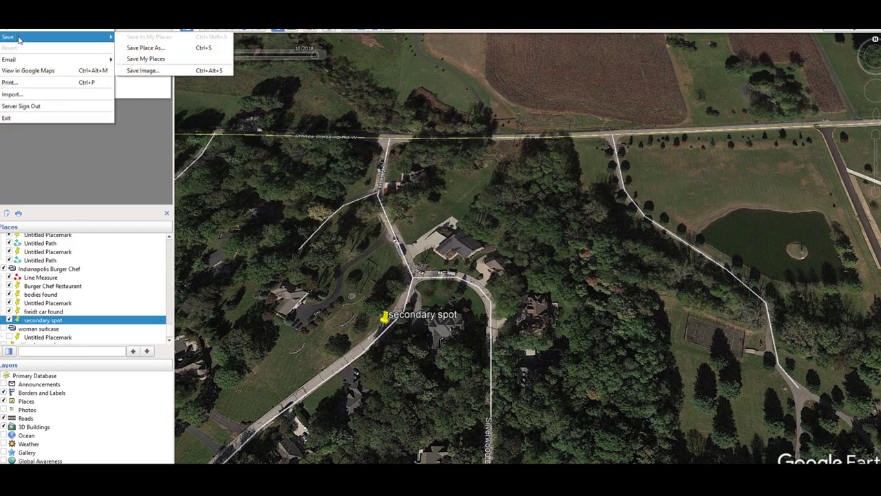
{"action": "left_click", "coordinate": [159, 59]}
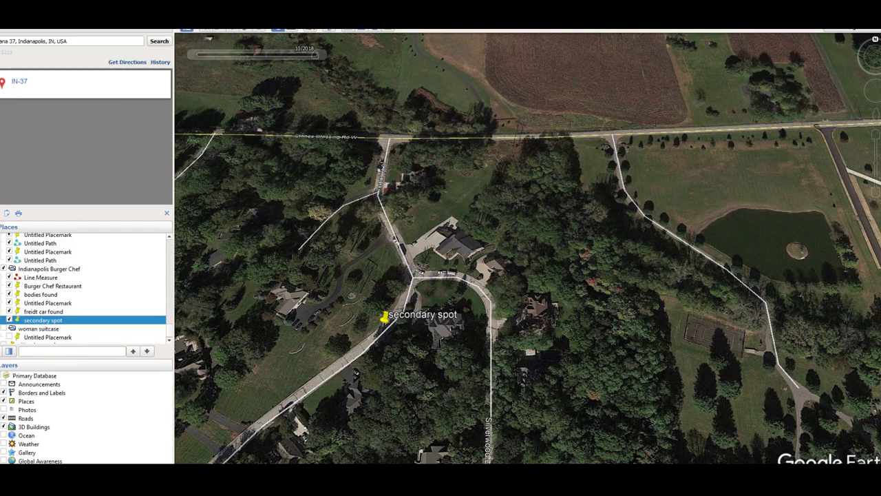
Step: Compare the locations of "secondary spot" and "bodies found" and inspect the farmland between them along Stones Crossing Rd W
{"action": "scroll", "coordinate": [381, 344], "scroll_direction": "down", "scroll_amount": 6}
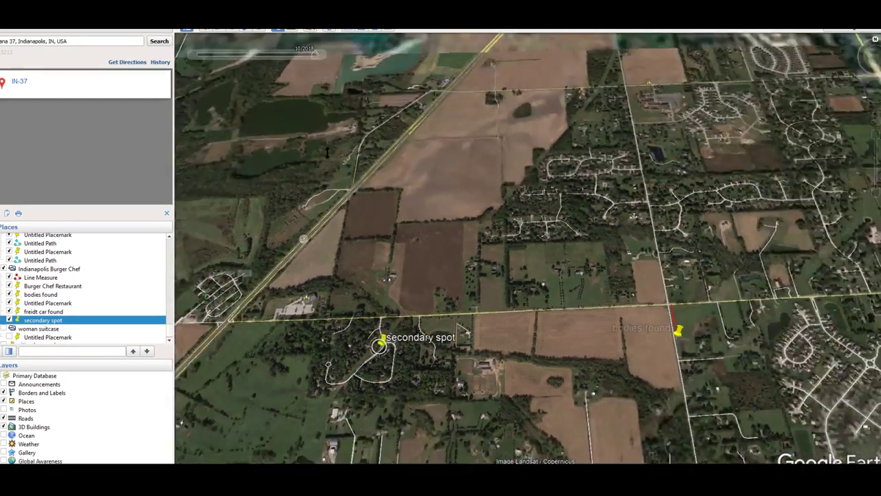
{"action": "middle_click_drag", "start_coordinate": [404, 234], "coordinate": [405, 276]}
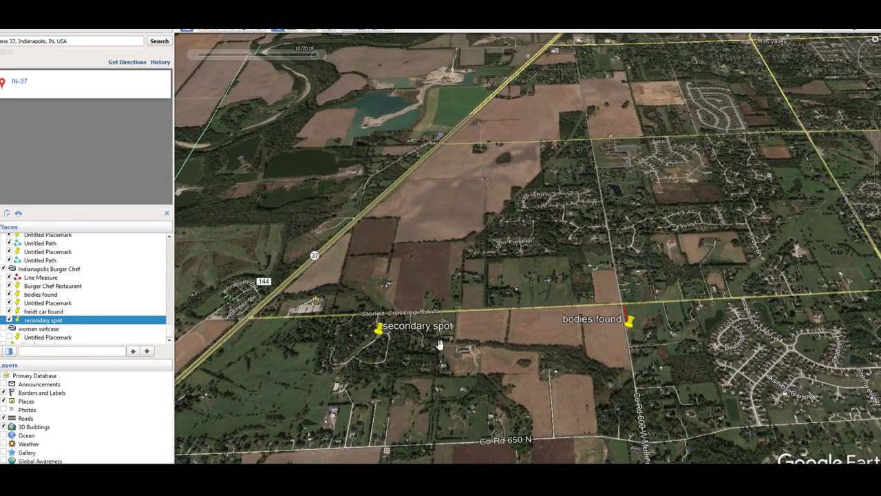
{"action": "scroll", "coordinate": [513, 325], "scroll_direction": "up", "scroll_amount": 5}
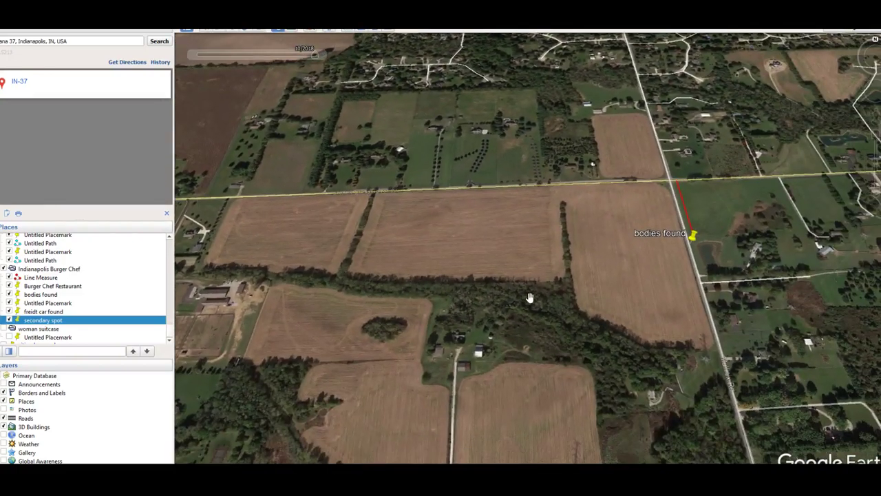
{"action": "middle_click_drag", "start_coordinate": [529, 298], "coordinate": [496, 289]}
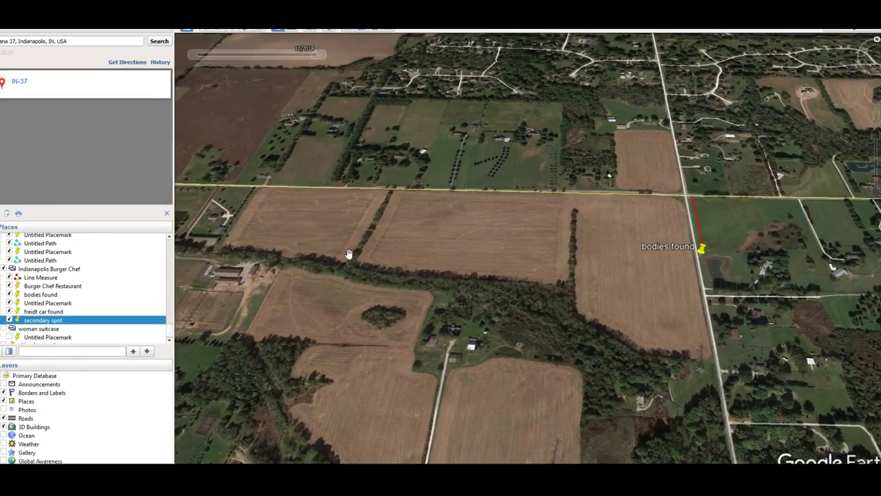
{"action": "left_click_drag", "start_coordinate": [350, 254], "coordinate": [545, 309]}
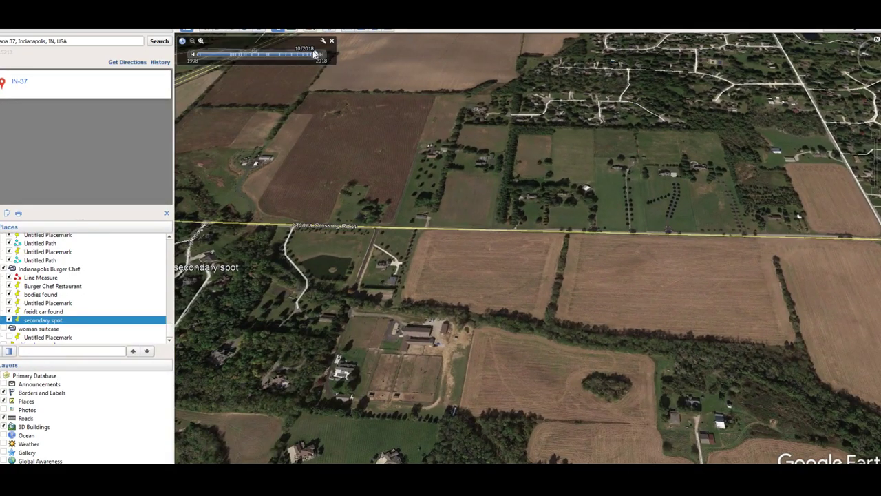
Step: Switch the historical imagery to 3/1998 and examine the junction, curve and neighbouring house plots around "secondary spot"
{"action": "left_click_drag", "start_coordinate": [315, 55], "coordinate": [200, 55]}
{"action": "middle_click_drag", "start_coordinate": [506, 333], "coordinate": [507, 248]}
{"action": "left_click_drag", "start_coordinate": [320, 272], "coordinate": [531, 271]}
{"action": "middle_click_drag", "start_coordinate": [533, 260], "coordinate": [635, 328]}
{"action": "right_click_drag", "start_coordinate": [635, 327], "coordinate": [638, 331]}
{"action": "left_click_drag", "start_coordinate": [369, 338], "coordinate": [574, 274]}
{"action": "right_click_drag", "start_coordinate": [466, 287], "coordinate": [504, 455]}
{"action": "scroll", "coordinate": [466, 288], "scroll_direction": "up", "scroll_amount": 3}
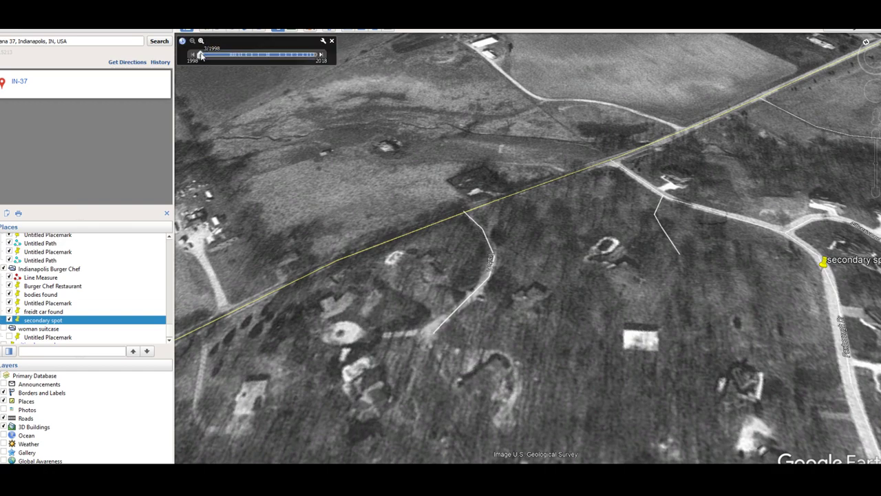
{"action": "left_click_drag", "start_coordinate": [763, 270], "coordinate": [500, 274]}
{"action": "middle_click_drag", "start_coordinate": [500, 271], "coordinate": [460, 288]}
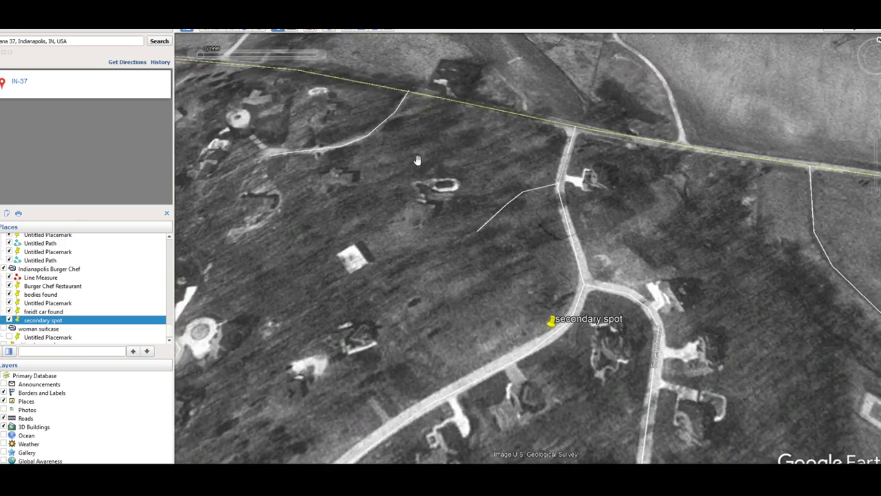
{"action": "mouse_move", "coordinate": [202, 59]}
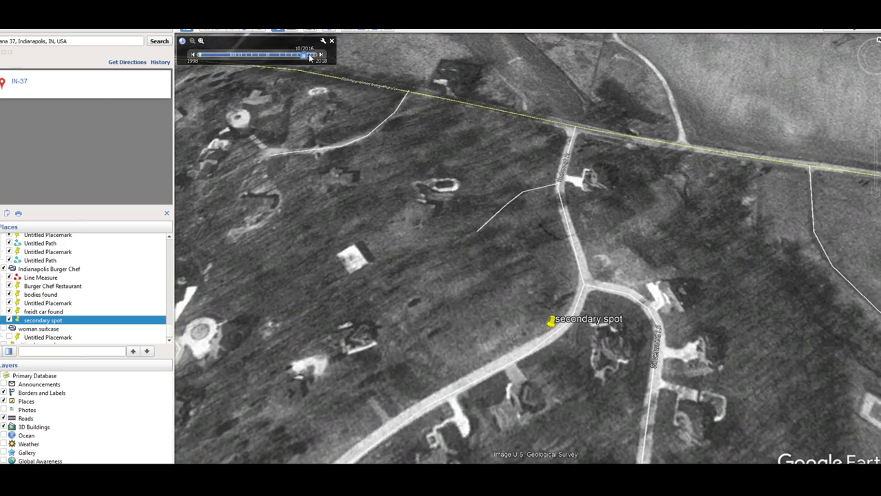
{"action": "left_click_drag", "start_coordinate": [301, 271], "coordinate": [382, 251]}
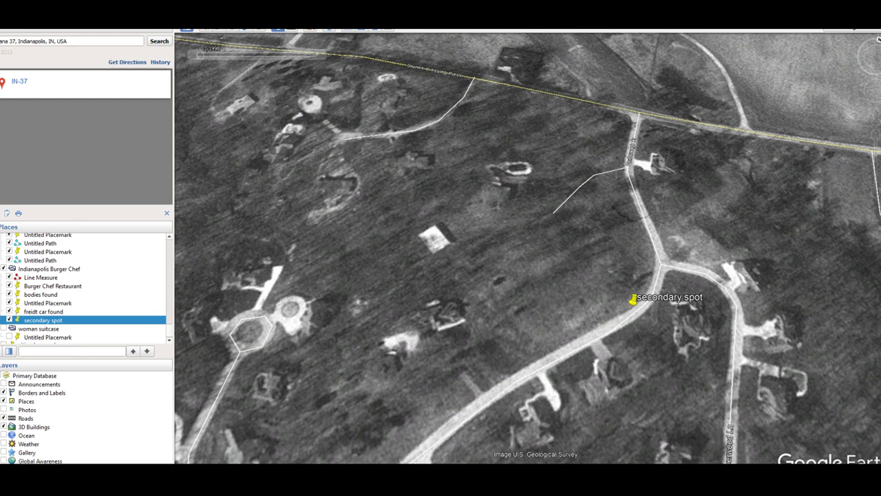
{"action": "middle_click_drag", "start_coordinate": [495, 114], "coordinate": [493, 195]}
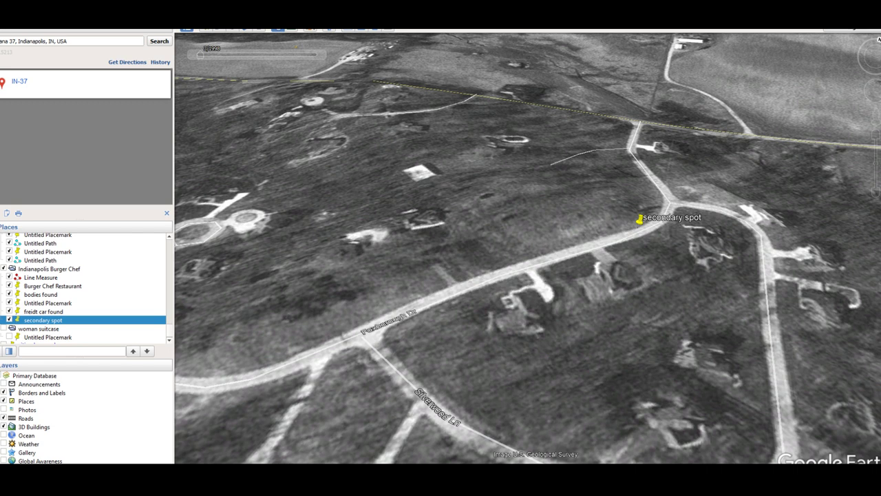
Step: Examine the terrain around the loop road and its cul-de-sac from low, rotated viewpoints in the 3/1998 imagery
{"action": "mouse_move", "coordinate": [467, 251]}
{"action": "right_mouse_down"}
{"action": "mouse_move", "coordinate": [458, 213]}
{"action": "mouse_move", "coordinate": [487, 237]}
{"action": "mouse_move", "coordinate": [468, 248]}
{"action": "mouse_move", "coordinate": [490, 278]}
{"action": "mouse_move", "coordinate": [497, 353]}
{"action": "right_mouse_up"}
{"action": "middle_click_drag", "start_coordinate": [497, 352], "coordinate": [508, 364]}
{"action": "middle_click_drag", "start_coordinate": [554, 258], "coordinate": [463, 274]}
{"action": "right_click_drag", "start_coordinate": [463, 274], "coordinate": [523, 377]}
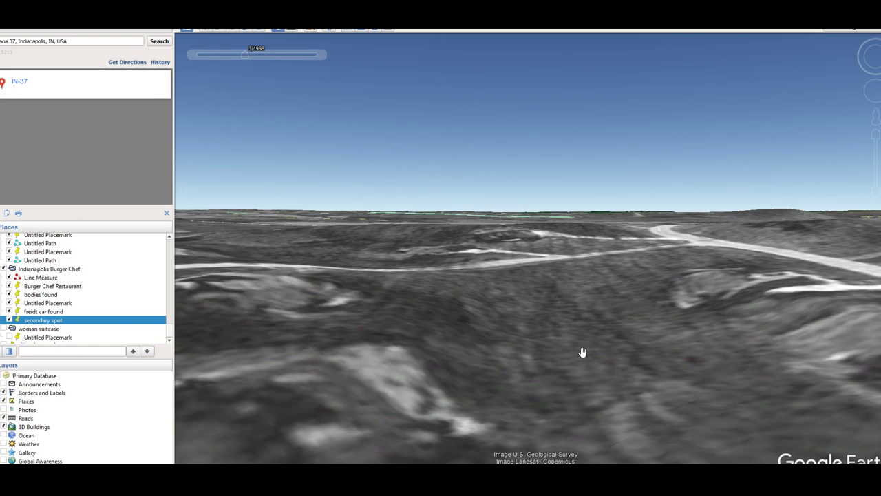
{"action": "middle_click_drag", "start_coordinate": [528, 334], "coordinate": [624, 260]}
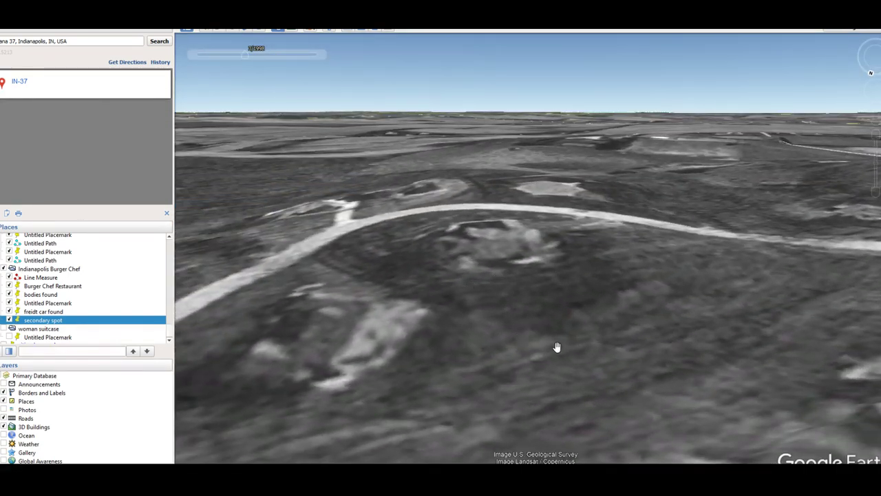
{"action": "middle_click_drag", "start_coordinate": [554, 325], "coordinate": [520, 321]}
{"action": "right_click_drag", "start_coordinate": [510, 315], "coordinate": [521, 213]}
{"action": "right_click_drag", "start_coordinate": [626, 347], "coordinate": [279, 273]}
{"action": "right_click_drag", "start_coordinate": [598, 252], "coordinate": [508, 139]}
{"action": "middle_click_drag", "start_coordinate": [521, 213], "coordinate": [533, 124]}
{"action": "middle_click_drag", "start_coordinate": [465, 240], "coordinate": [762, 370]}
{"action": "right_click_drag", "start_coordinate": [527, 279], "coordinate": [527, 454]}
{"action": "middle_click_drag", "start_coordinate": [441, 310], "coordinate": [431, 395]}
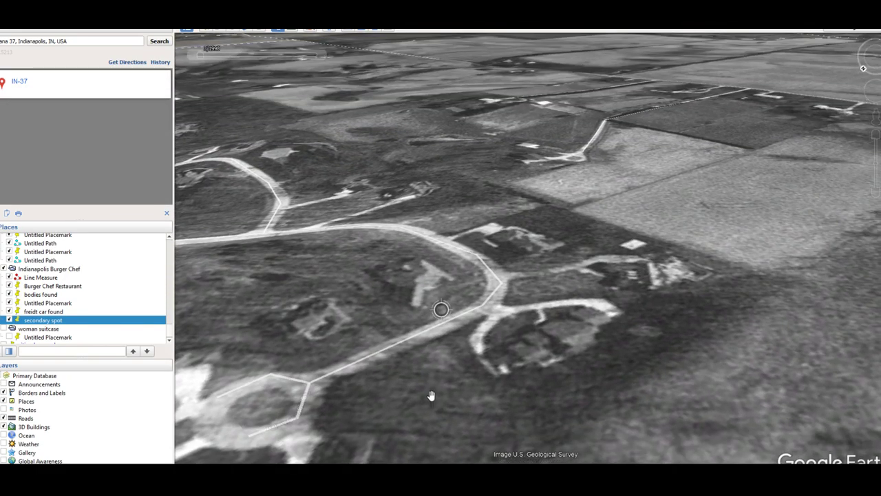
{"action": "middle_click_drag", "start_coordinate": [434, 360], "coordinate": [278, 356]}
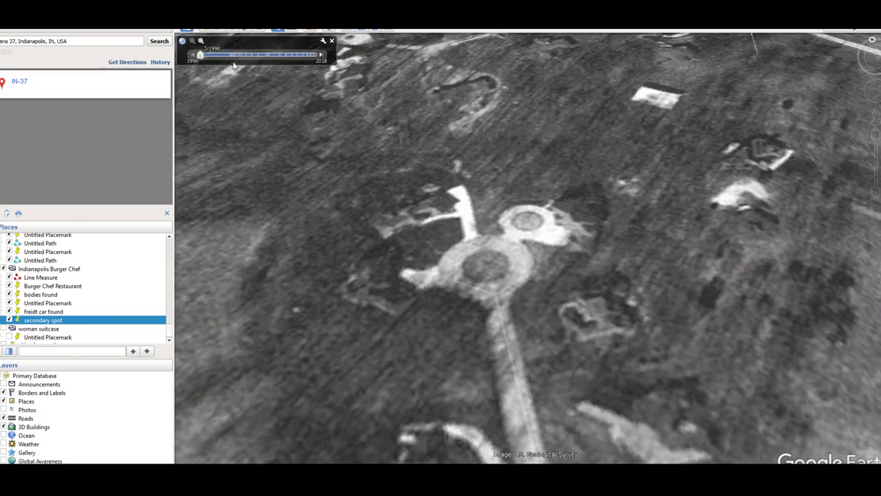
Step: Switch the historical imagery to 10/2018 and inspect the cul-de-sac and the whole loop road southwest of "secondary spot"
{"action": "left_click_drag", "start_coordinate": [200, 55], "coordinate": [316, 55]}
{"action": "middle_click_drag", "start_coordinate": [507, 226], "coordinate": [532, 252]}
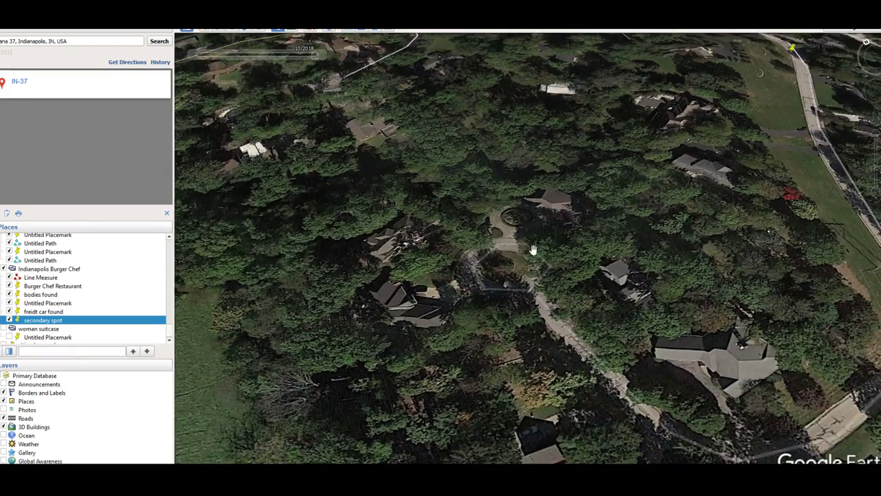
{"action": "scroll", "coordinate": [523, 241], "scroll_direction": "down", "scroll_amount": 4}
{"action": "middle_click_drag", "start_coordinate": [516, 140], "coordinate": [509, 193]}
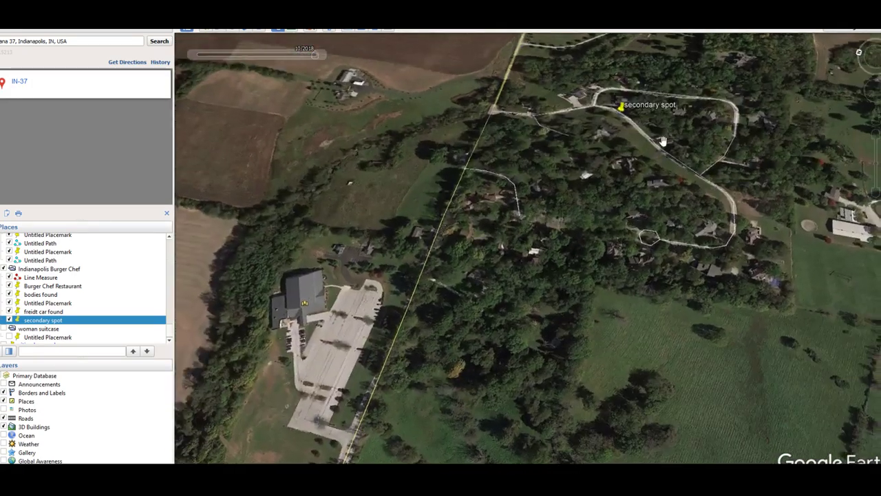
{"action": "middle_click_drag", "start_coordinate": [659, 130], "coordinate": [545, 136]}
{"action": "scroll", "coordinate": [658, 130], "scroll_direction": "up", "scroll_amount": 5}
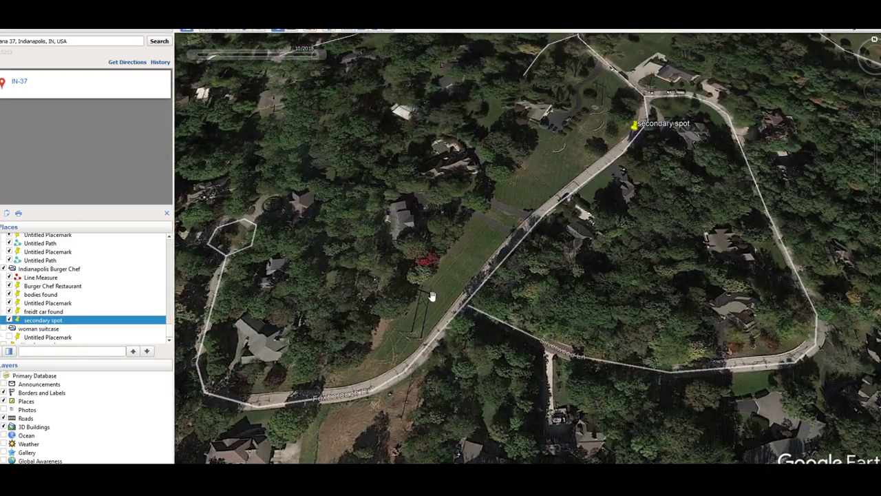
Step: Follow the road in the 10/2018 imagery from its southern bend past "secondary spot" to the Stones Crossing Rd W junction
{"action": "left_click_drag", "start_coordinate": [432, 296], "coordinate": [474, 235]}
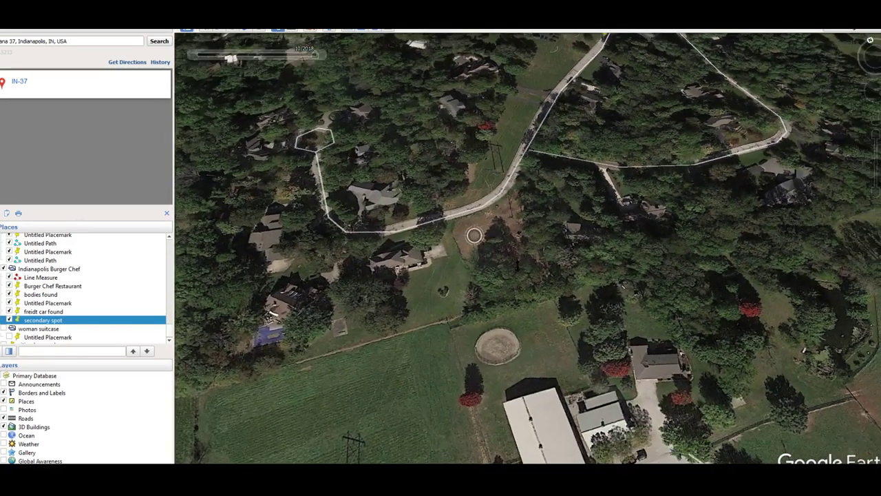
{"action": "middle_click_drag", "start_coordinate": [517, 263], "coordinate": [527, 275]}
{"action": "left_click_drag", "start_coordinate": [515, 165], "coordinate": [523, 256]}
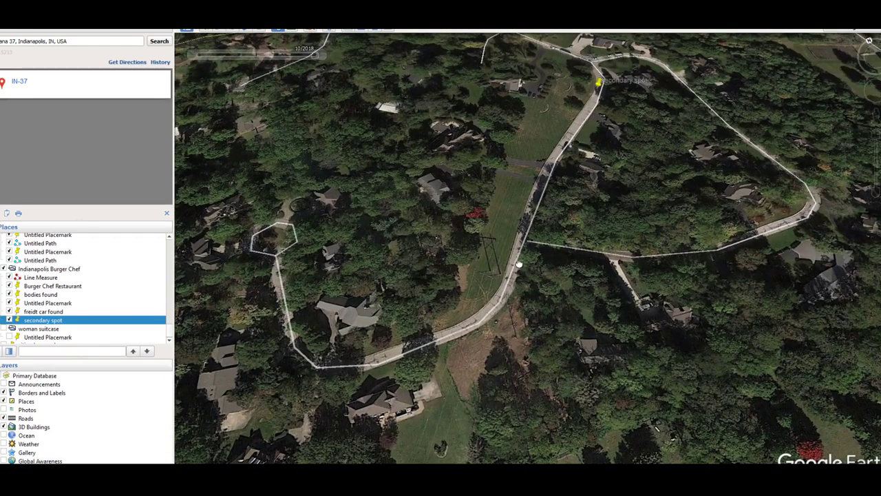
{"action": "middle_click_drag", "start_coordinate": [525, 240], "coordinate": [537, 262]}
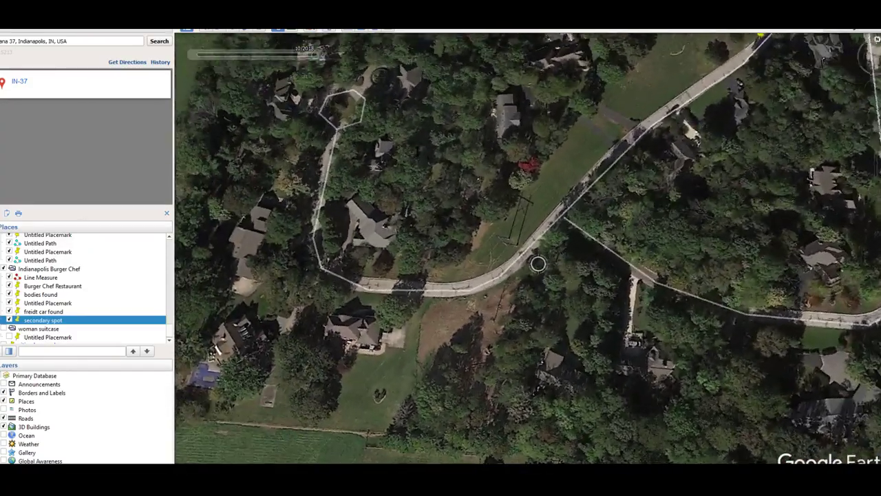
{"action": "left_click_drag", "start_coordinate": [557, 179], "coordinate": [434, 368]}
{"action": "middle_click_drag", "start_coordinate": [593, 291], "coordinate": [592, 280]}
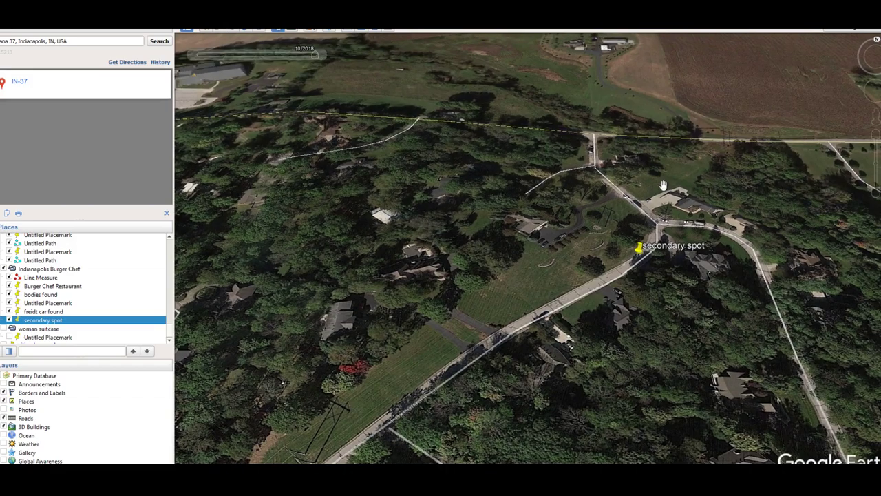
{"action": "left_click_drag", "start_coordinate": [595, 228], "coordinate": [542, 269]}
{"action": "scroll", "coordinate": [547, 258], "scroll_direction": "up", "scroll_amount": 3}
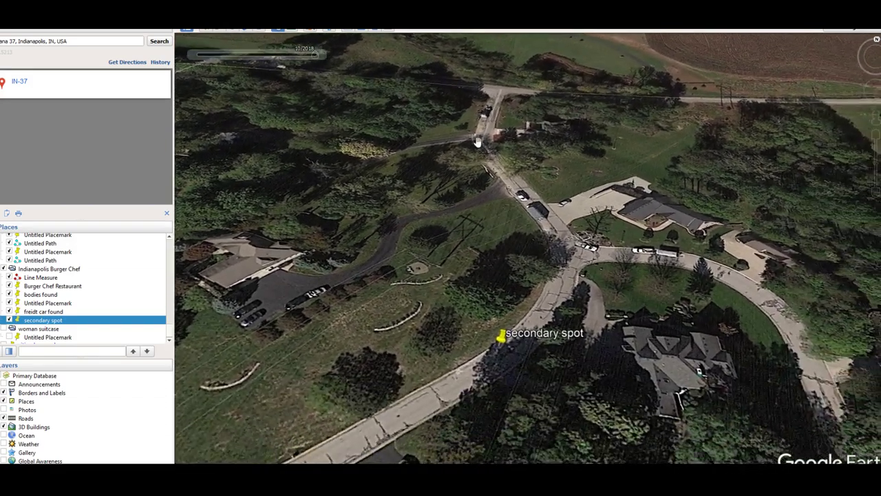
{"action": "left_click_drag", "start_coordinate": [497, 98], "coordinate": [535, 157]}
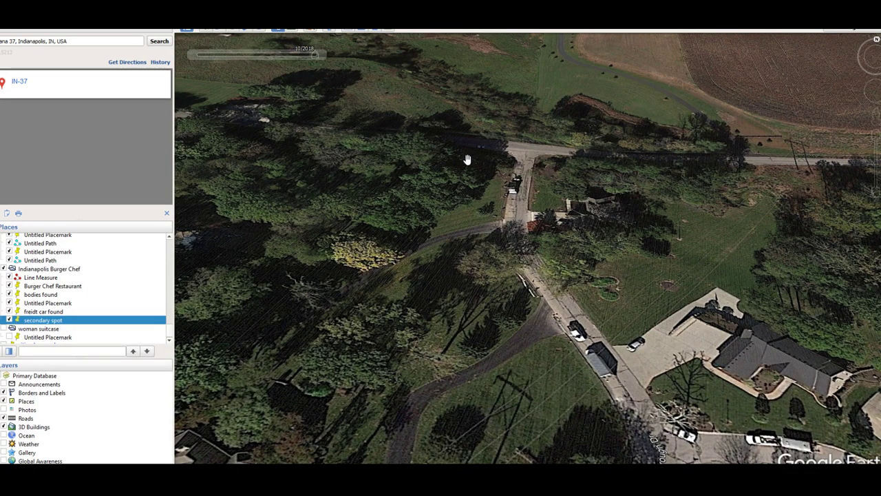
{"action": "scroll", "coordinate": [390, 185], "scroll_direction": "down", "scroll_amount": 5}
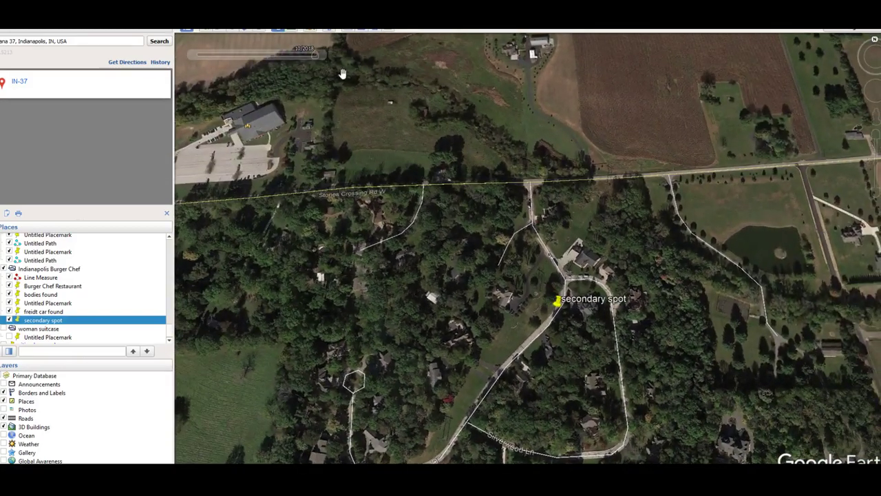
Step: Switch the historical imagery back to 3/1998 and review the area between IN-37 and the loop road
{"action": "left_click", "coordinate": [199, 55]}
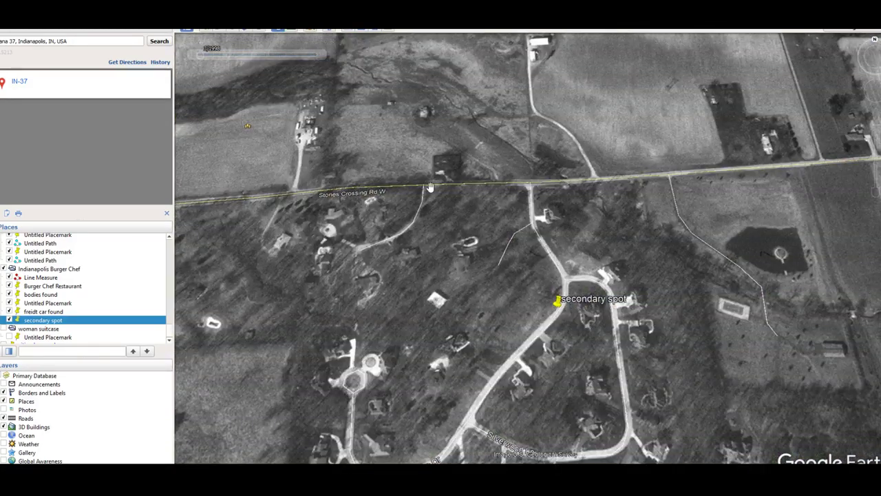
{"action": "left_click_drag", "start_coordinate": [227, 286], "coordinate": [521, 309]}
{"action": "right_click_drag", "start_coordinate": [532, 263], "coordinate": [535, 238]}
{"action": "left_click_drag", "start_coordinate": [600, 315], "coordinate": [501, 255]}
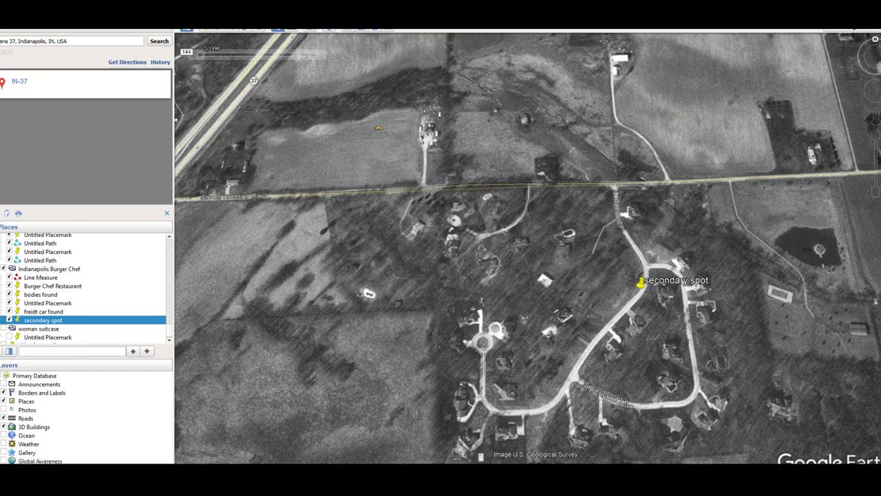
Step: Switch to the browser and read the Indiana State Police cold case page on the White Lick Creek victim in Mooresville
{"action": "key", "text": "alt+Tab"}
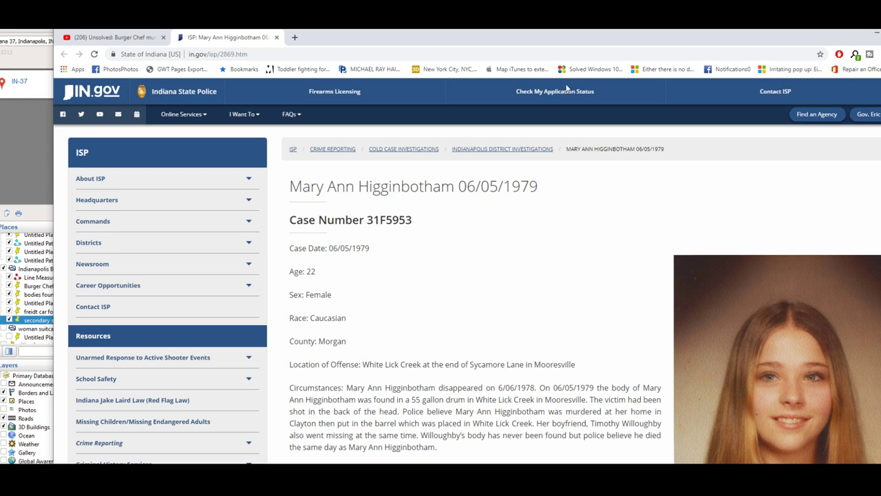
{"action": "left_click_drag", "start_coordinate": [560, 37], "coordinate": [461, 12]}
{"action": "scroll", "coordinate": [472, 144], "scroll_direction": "down", "scroll_amount": 2}
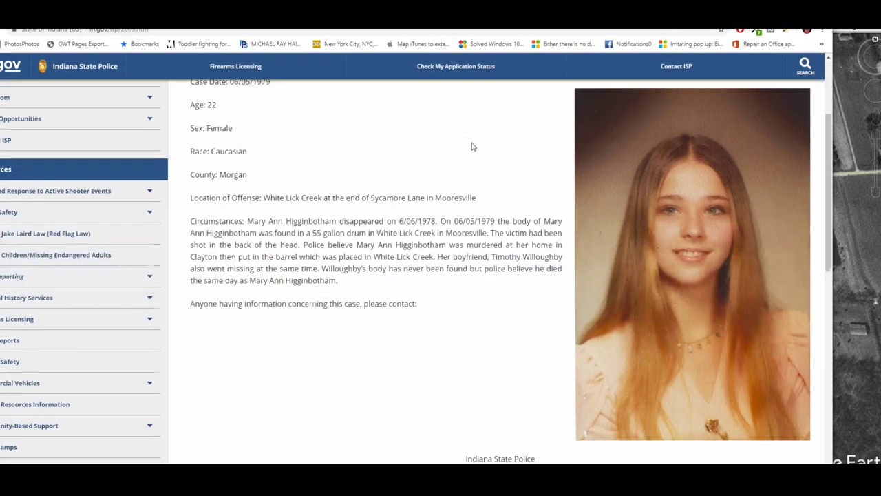
{"action": "left_click_drag", "start_coordinate": [476, 347], "coordinate": [371, 344]}
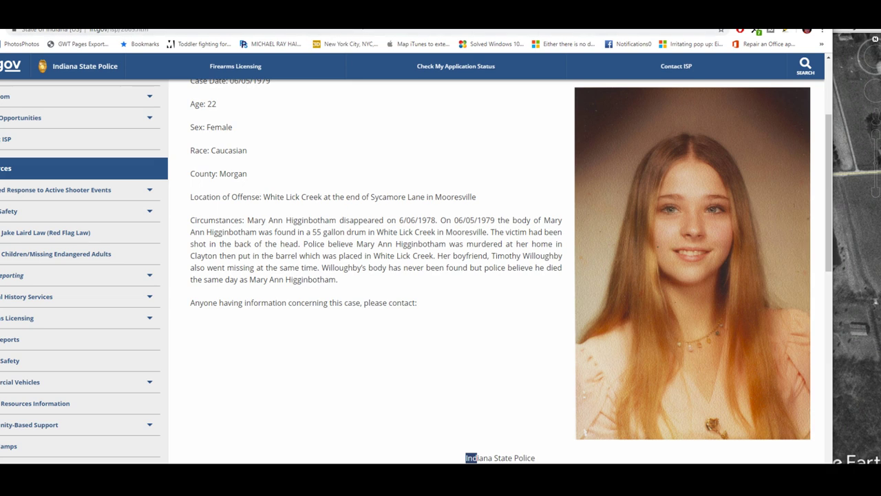
{"action": "left_click_drag", "start_coordinate": [296, 29], "coordinate": [140, 30]}
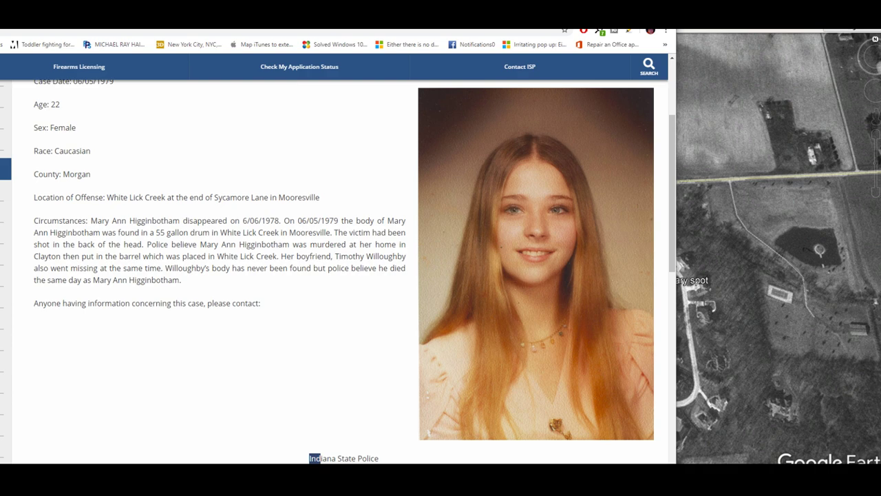
{"action": "scroll", "coordinate": [183, 195], "scroll_direction": "up", "scroll_amount": 2}
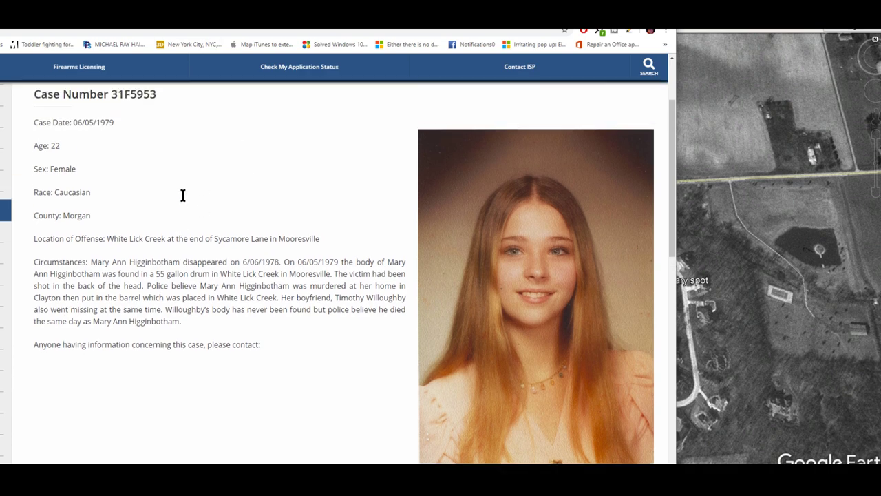
{"action": "scroll", "coordinate": [183, 197], "scroll_direction": "down", "scroll_amount": 5}
{"action": "scroll", "coordinate": [184, 199], "scroll_direction": "up", "scroll_amount": 4}
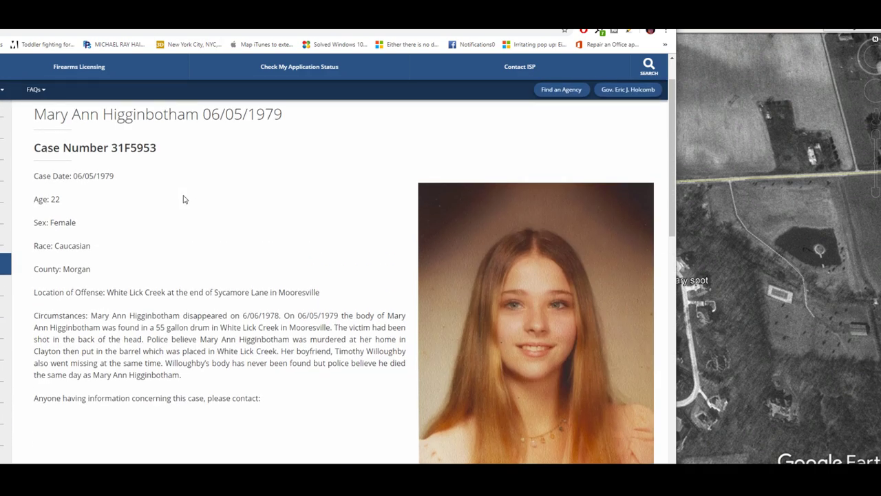